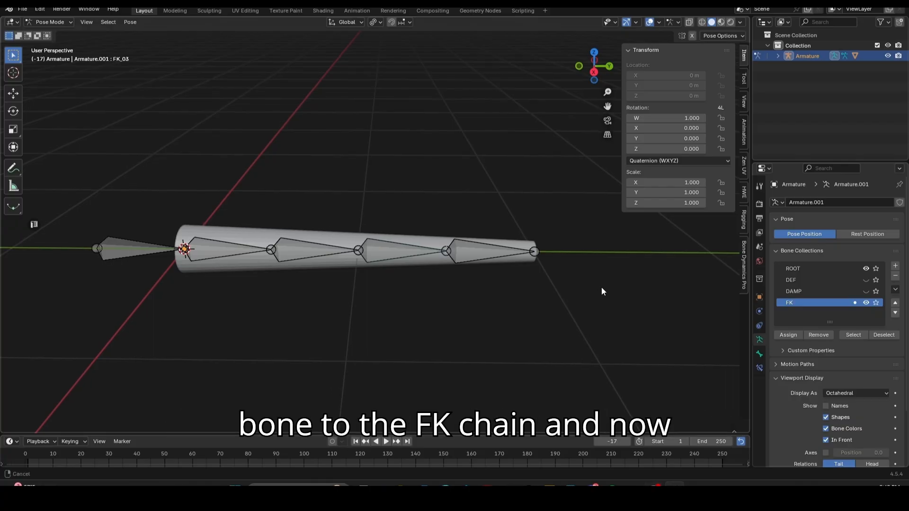
- Hide the FK bone collection and show the DEF bone collection of the armature
{"action": "middle_click_drag", "start_coordinate": [549, 271], "coordinate": [594, 276], "text": "shift"}
{"action": "scroll", "coordinate": [568, 272], "scroll_direction": "up", "scroll_amount": 2}
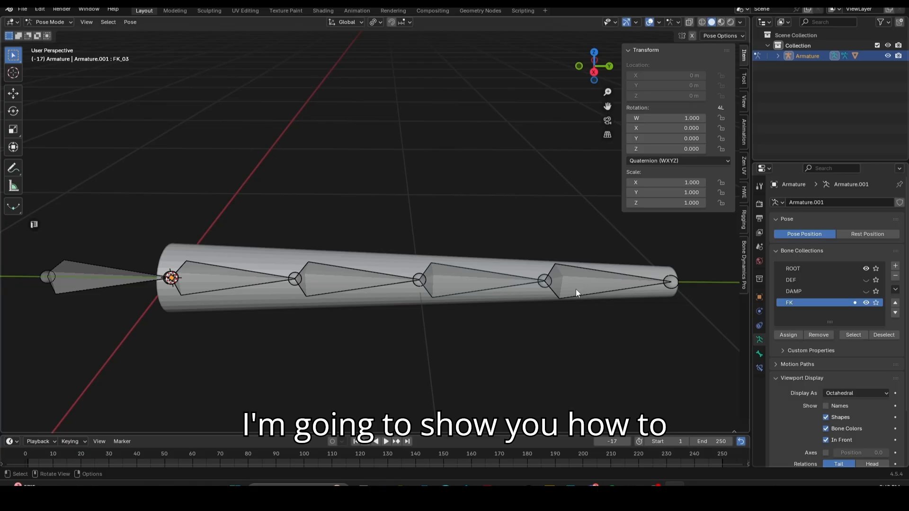
{"action": "left_click", "coordinate": [866, 303]}
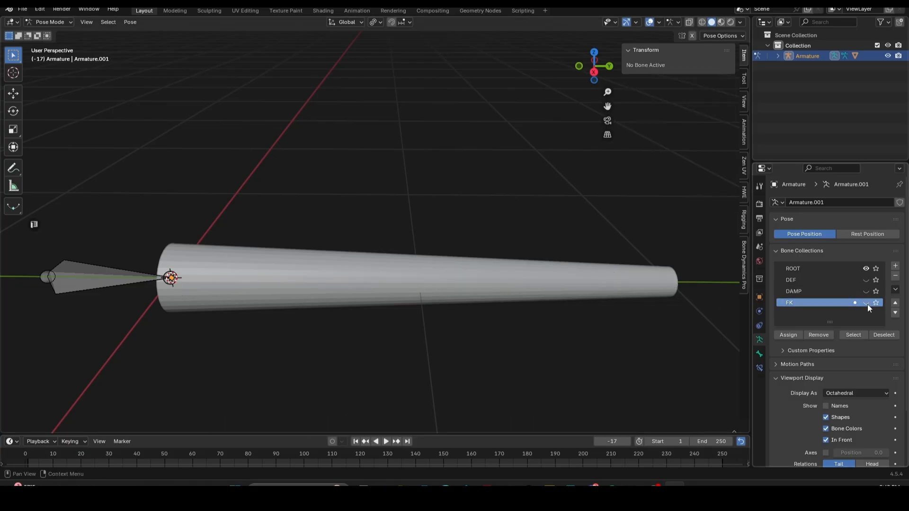
{"action": "left_click", "coordinate": [866, 280]}
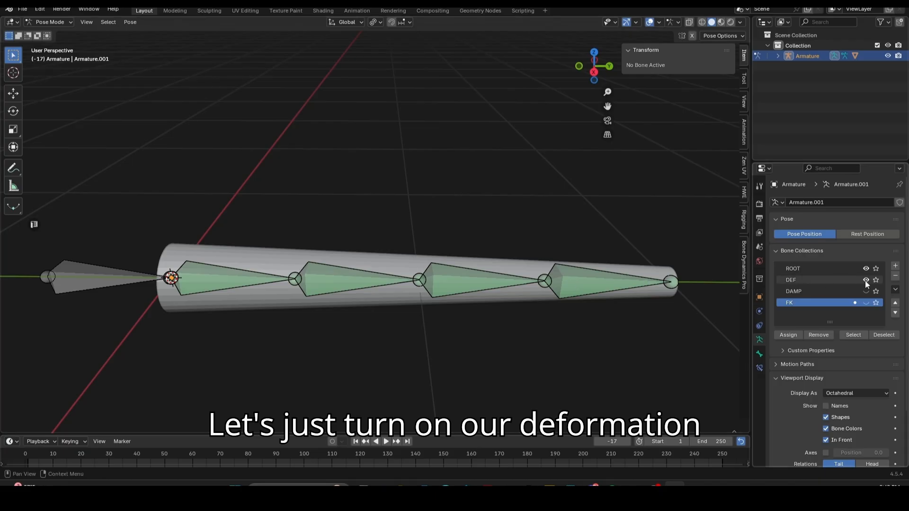
{"action": "middle_click_drag", "start_coordinate": [562, 280], "coordinate": [476, 266]}
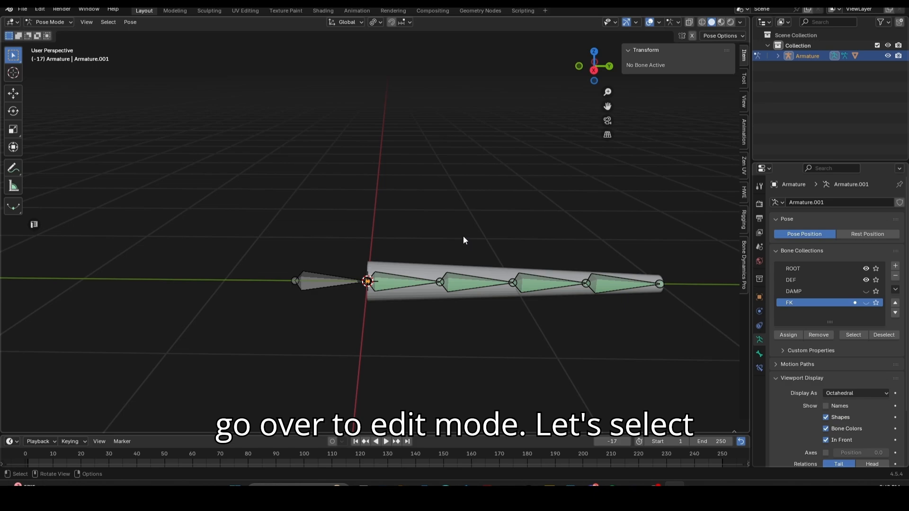
- In Edit Mode, duplicate the root bone and move the copy about 1.03 m up along Z
{"action": "key", "text": "Tab"}
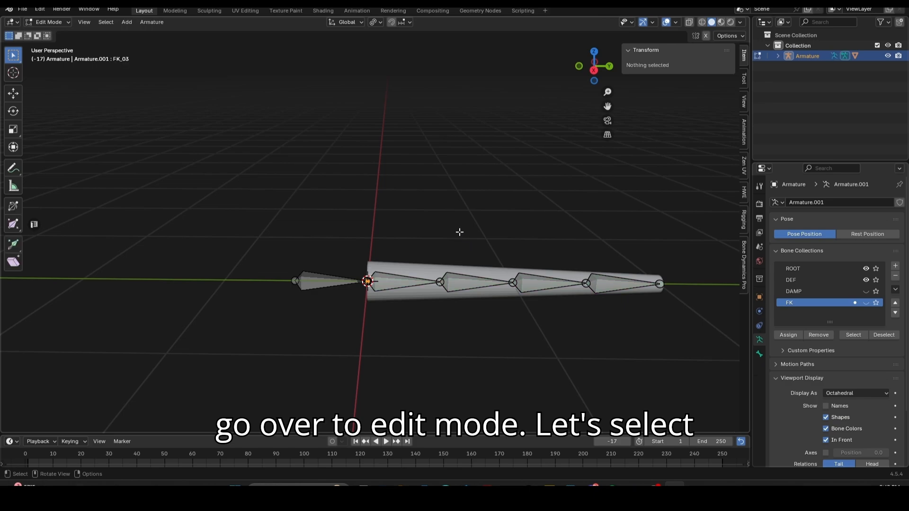
{"action": "left_click", "coordinate": [326, 275]}
{"action": "middle_click_drag", "start_coordinate": [342, 228], "coordinate": [339, 226]}
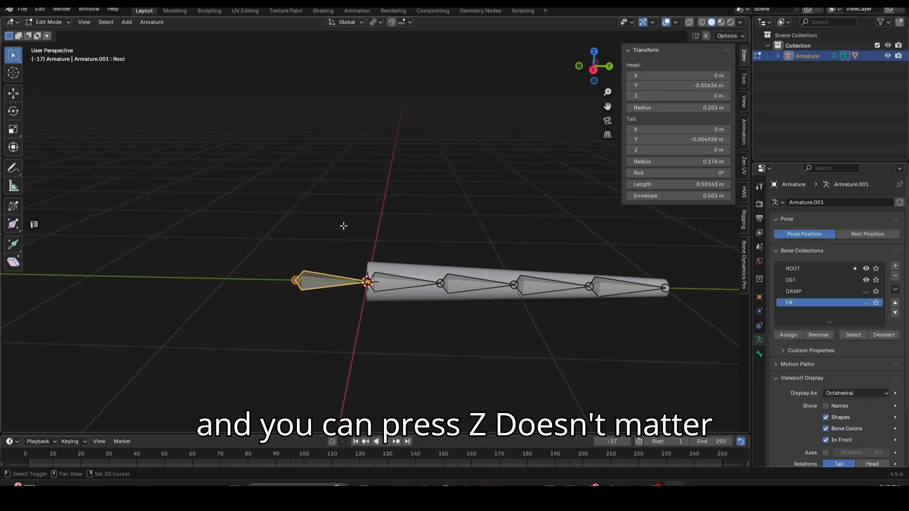
{"action": "key", "text": "shift+d"}
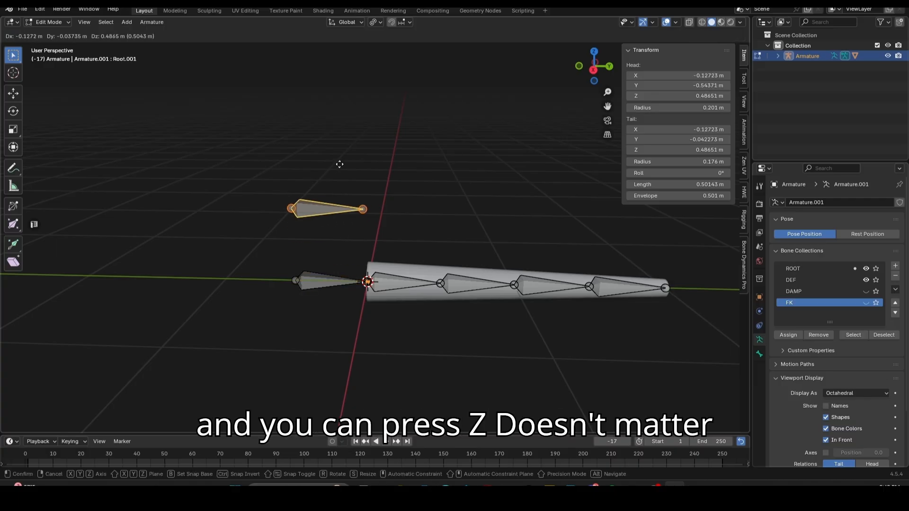
{"action": "key", "text": "z"}
{"action": "left_click", "coordinate": [383, 136]}
{"action": "middle_click_drag", "start_coordinate": [383, 136], "coordinate": [353, 166]}
{"action": "mouse_move", "coordinate": [393, 203]}
{"action": "middle_mouse_down"}
{"action": "mouse_move", "coordinate": [428, 207]}
{"action": "mouse_move", "coordinate": [392, 195]}
{"action": "middle_mouse_up"}
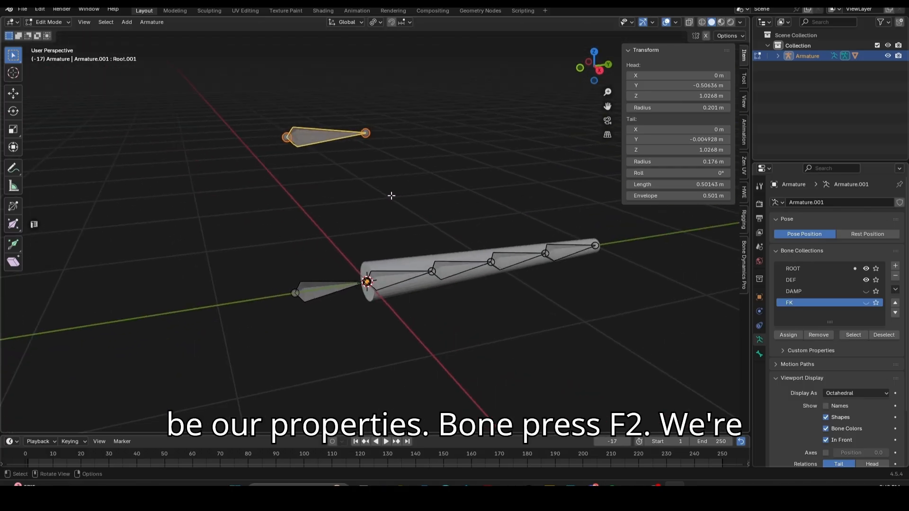
- Rename the duplicated bone above the chain as PROPERTIES
{"action": "key", "text": "F2"}
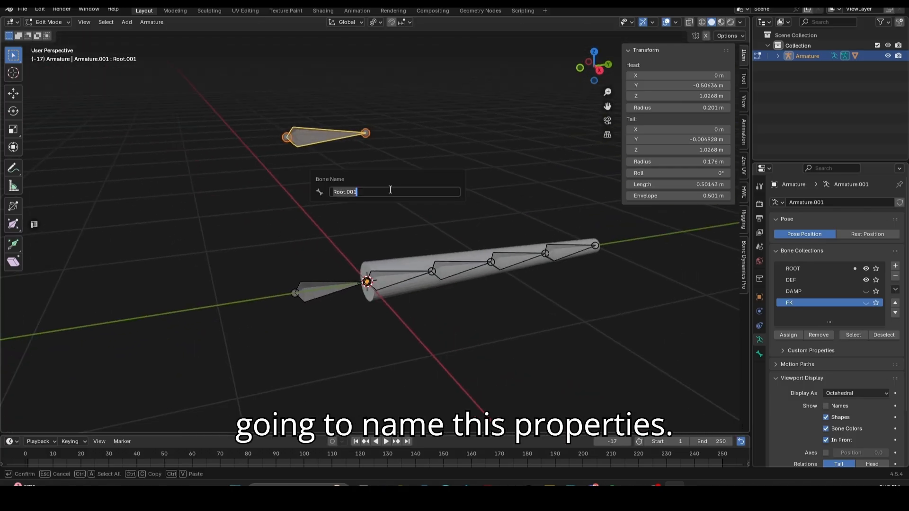
{"action": "type", "text": "PROP"}
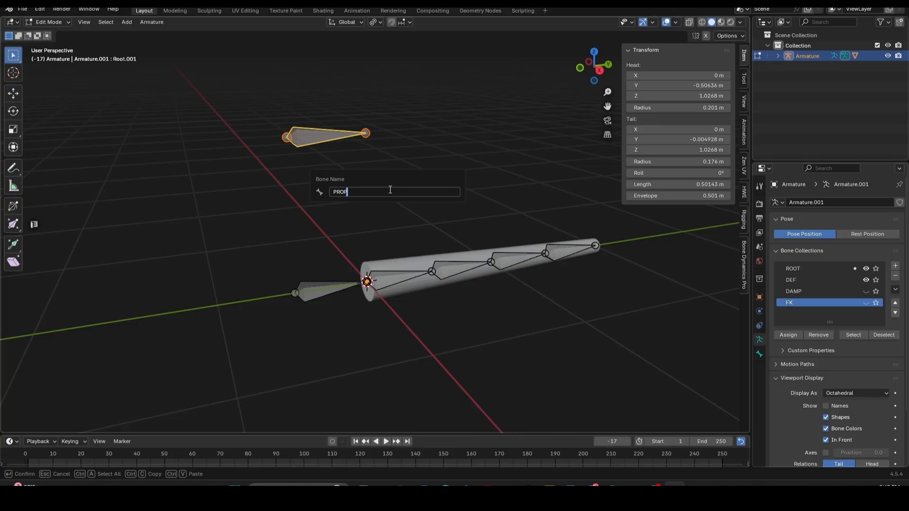
{"action": "type", "text": "ERTIES"}
{"action": "key", "text": "Return"}
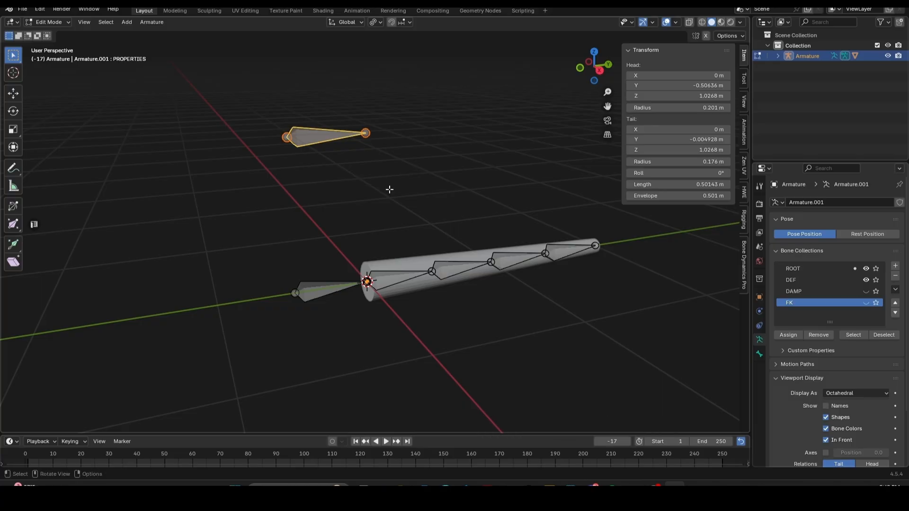
{"action": "middle_click_drag", "start_coordinate": [389, 190], "coordinate": [383, 217]}
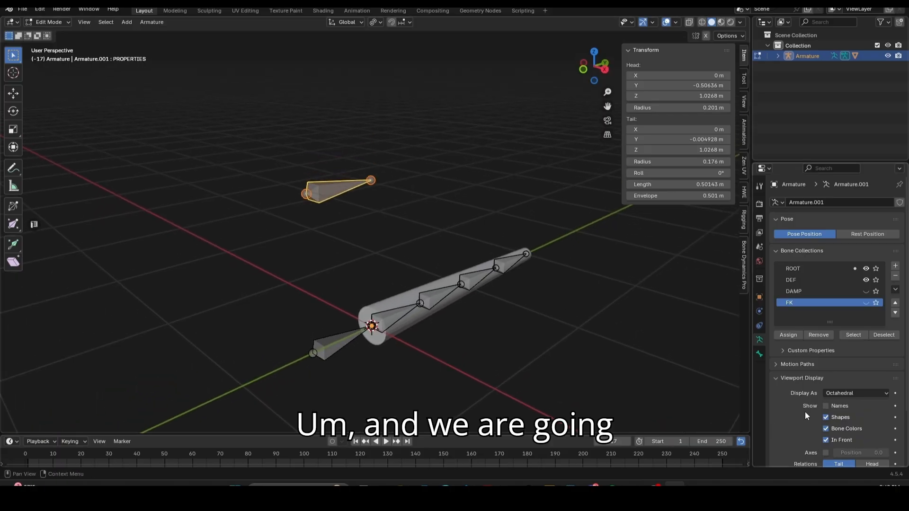
- Switch the armature to Pose Mode and add a new custom property to the PROPERTIES bone
{"action": "left_click", "coordinate": [760, 356]}
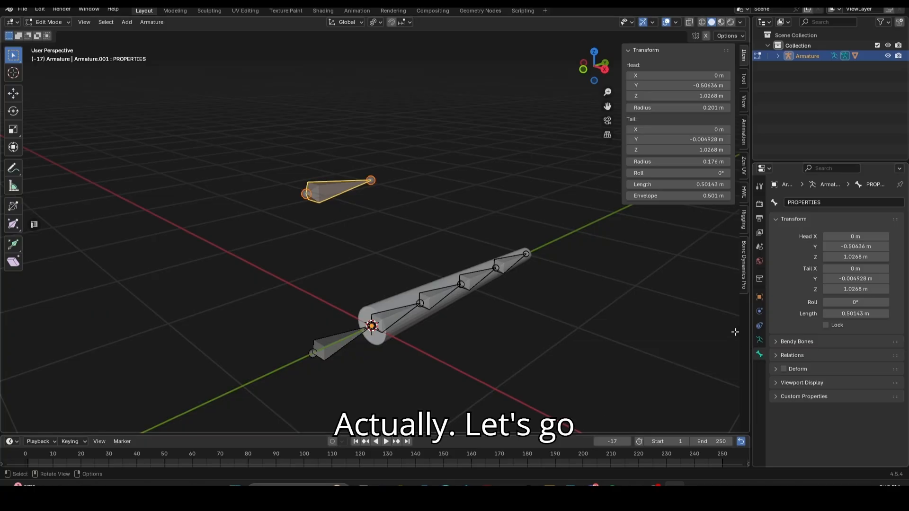
{"action": "middle_click_drag", "start_coordinate": [749, 334], "coordinate": [649, 317]}
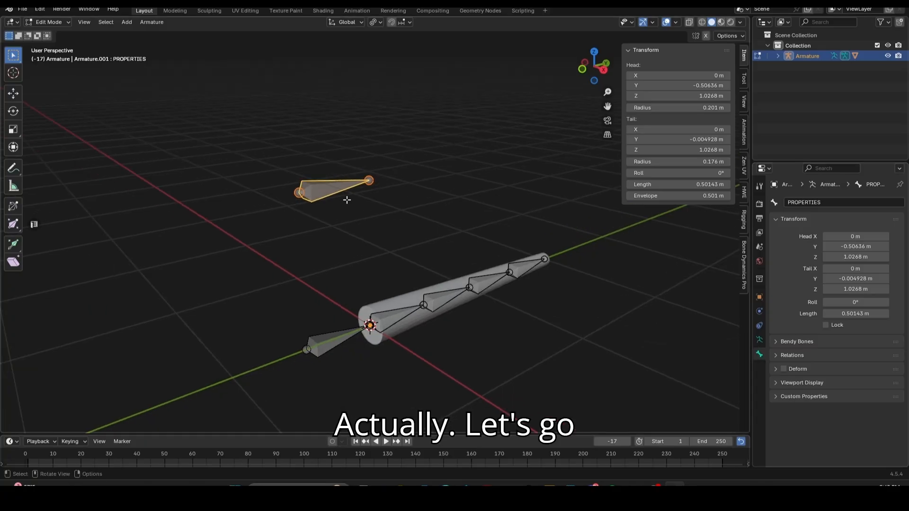
{"action": "key", "text": "ctrl+Tab"}
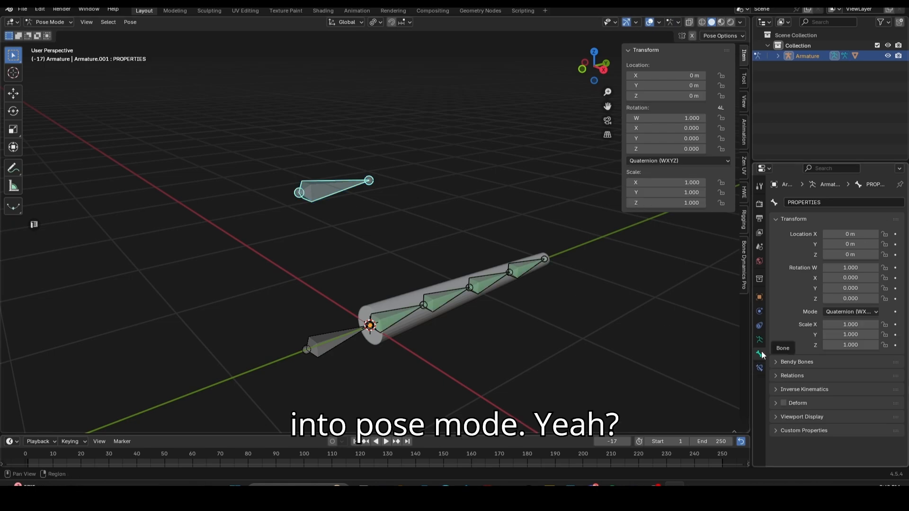
{"action": "left_click", "coordinate": [777, 430]}
{"action": "middle_click_drag", "start_coordinate": [414, 258], "coordinate": [404, 225], "text": "shift"}
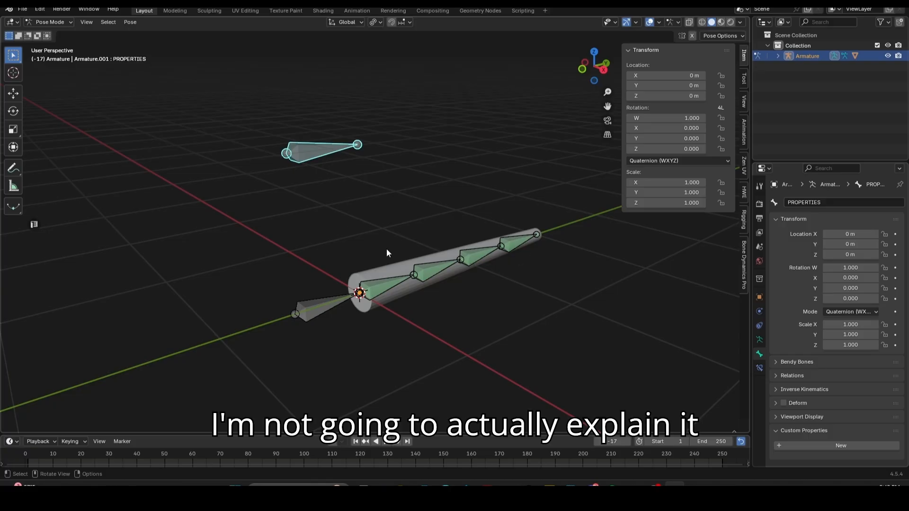
{"action": "middle_click_drag", "start_coordinate": [378, 244], "coordinate": [410, 261], "text": "shift"}
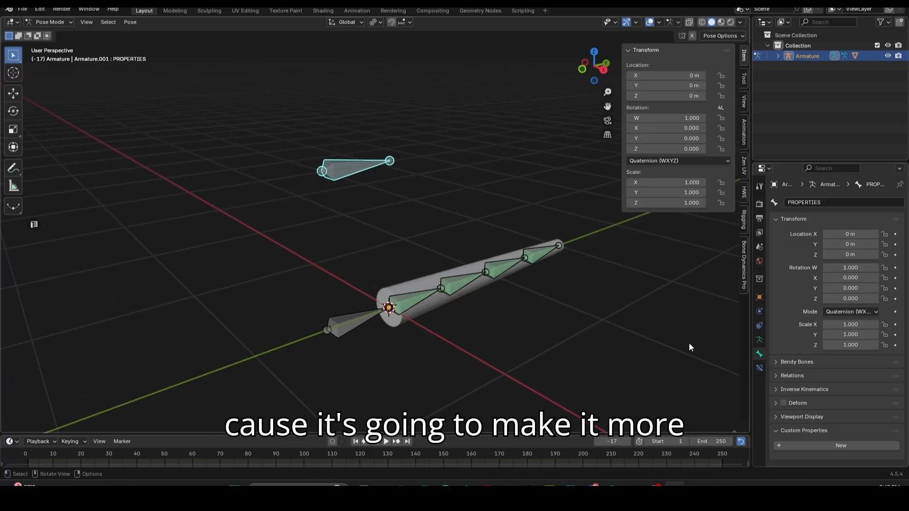
{"action": "left_click", "coordinate": [818, 442]}
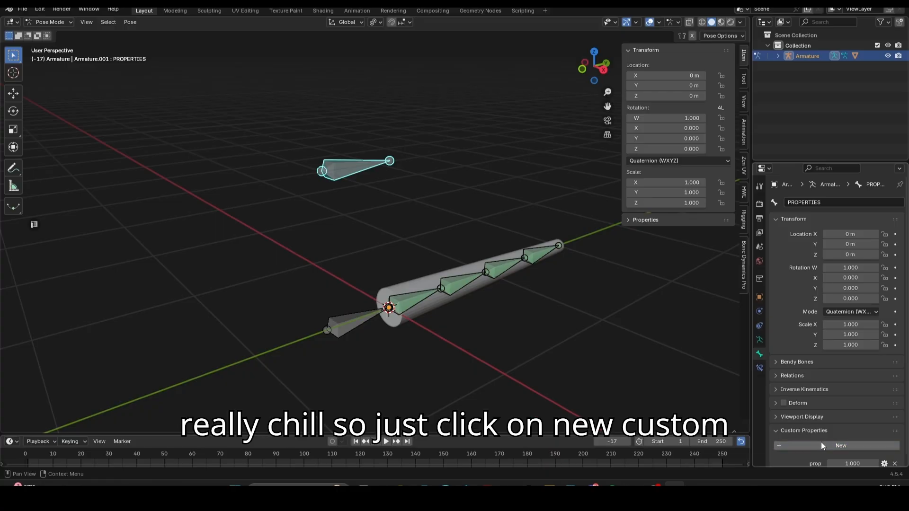
{"action": "scroll", "coordinate": [822, 435], "scroll_direction": "down", "scroll_amount": 1}
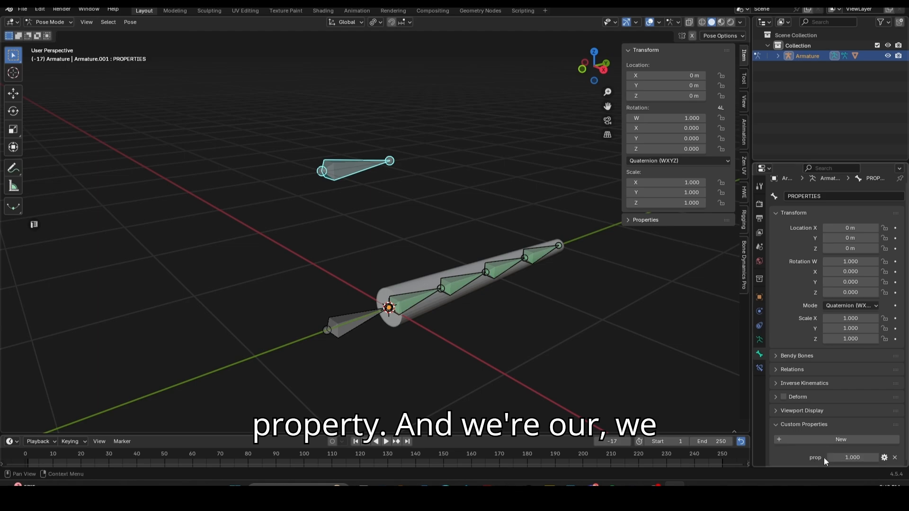
- Rename the new custom property as FK-Damp_Switch, keeping it a float ranging from 0 to 1
{"action": "left_click", "coordinate": [884, 457]}
{"action": "left_click", "coordinate": [846, 316]}
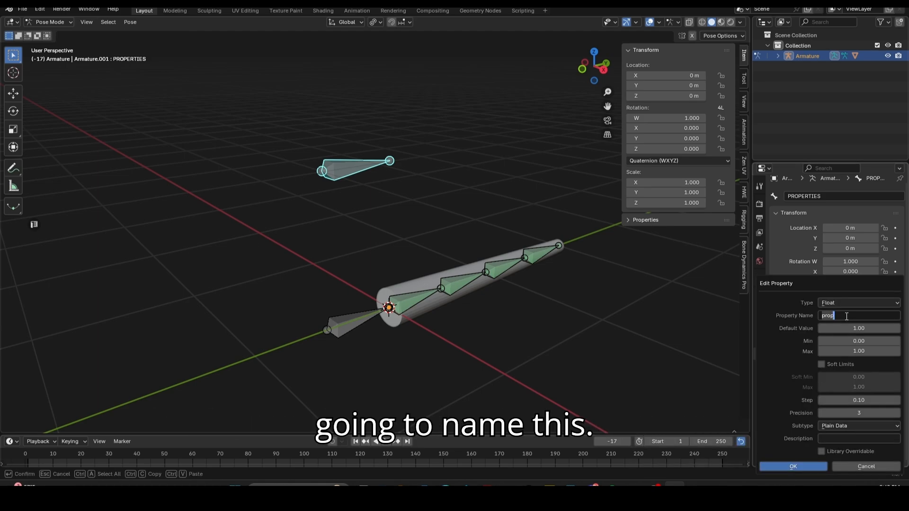
{"action": "type", "text": "FK-Damp_Sw"}
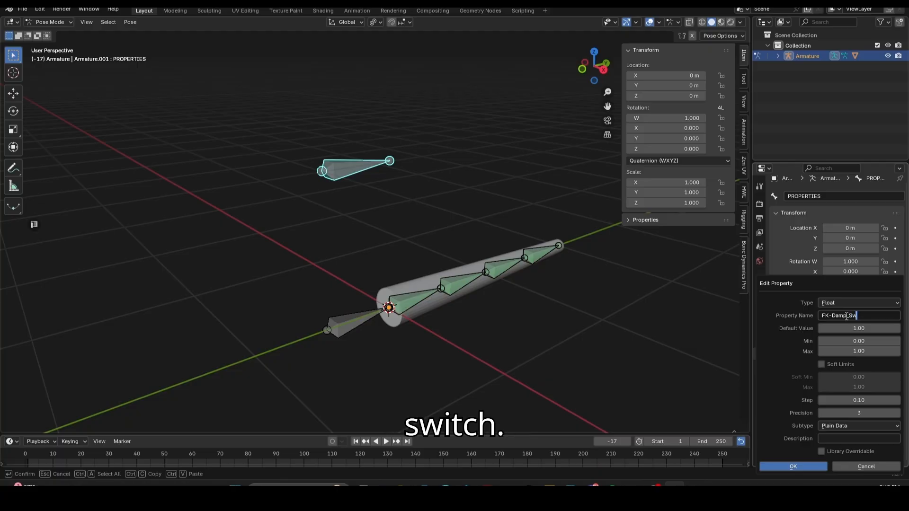
{"action": "type", "text": "itch"}
{"action": "key", "text": "Return"}
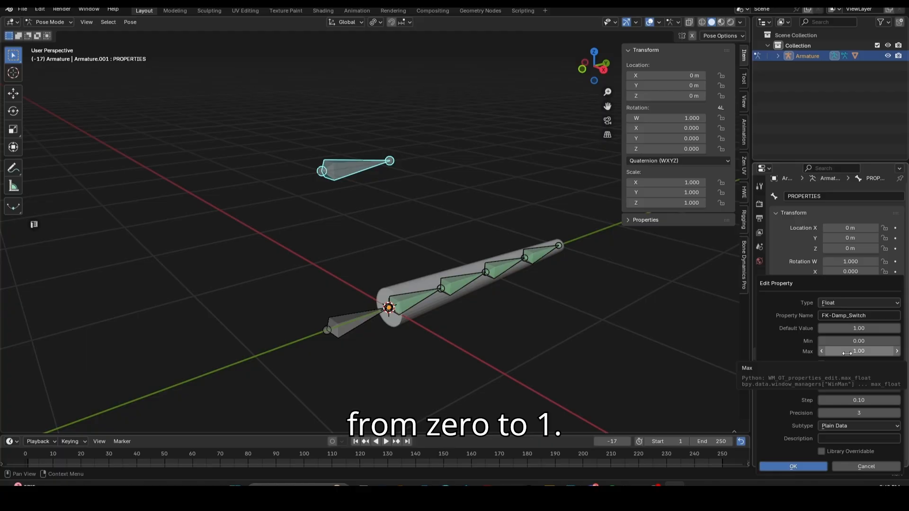
{"action": "left_click", "coordinate": [803, 465]}
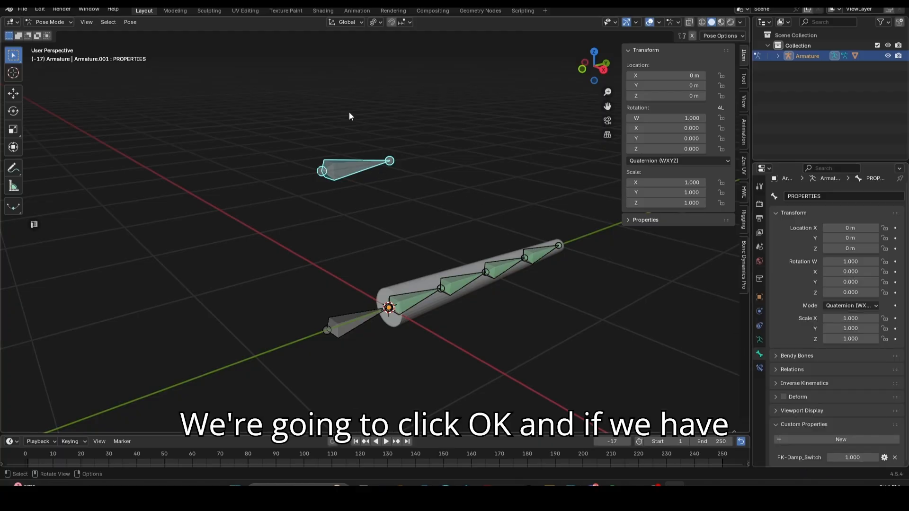
- Show the custom properties of the PROPERTIES bone in the 3D viewport's sidebar
{"action": "left_click", "coordinate": [368, 167]}
{"action": "left_click", "coordinate": [348, 172]}
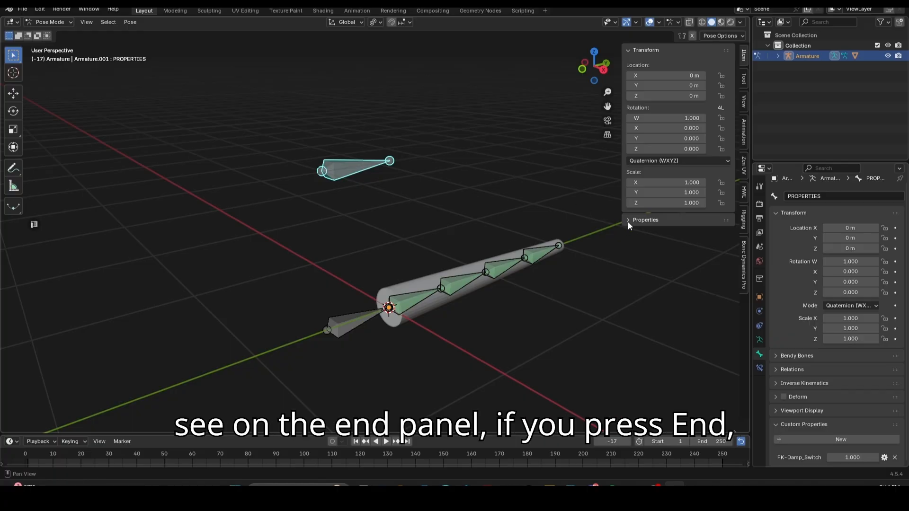
{"action": "key", "text": "n"}
{"action": "key", "text": "n"}
{"action": "key", "text": "n"}
{"action": "key", "text": "n"}
{"action": "key", "text": "n"}
{"action": "key", "text": "n"}
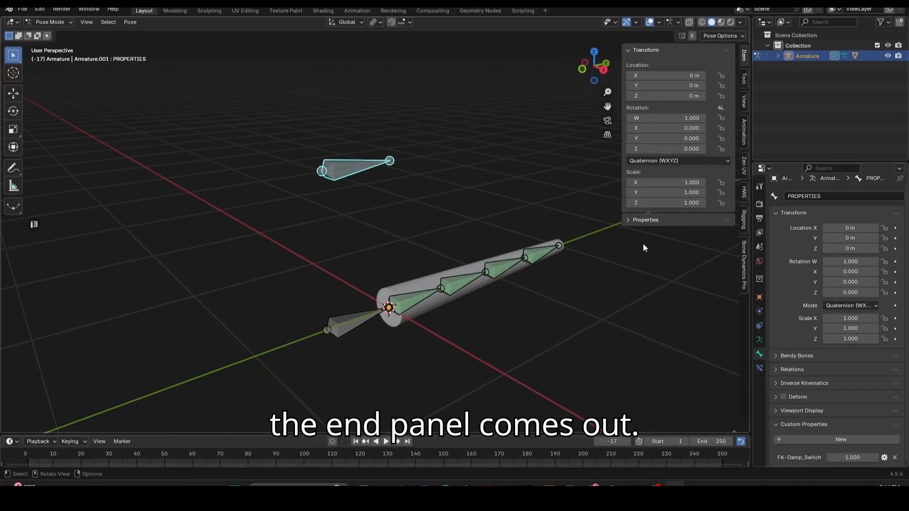
{"action": "left_click", "coordinate": [629, 220]}
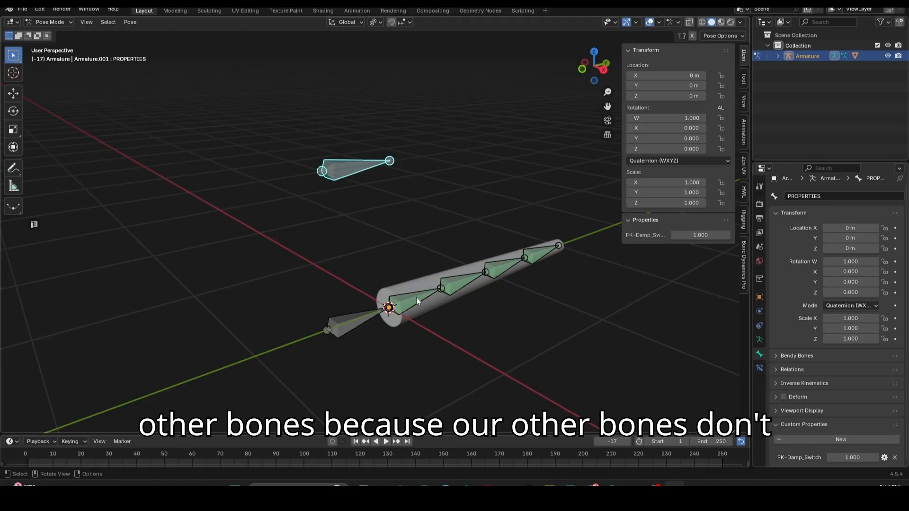
- Check the root and deformation bones for custom properties, and reselect the PROPERTIES bone
{"action": "left_click", "coordinate": [351, 313]}
{"action": "left_click", "coordinate": [408, 297]}
{"action": "left_click", "coordinate": [463, 288]}
{"action": "left_click", "coordinate": [519, 263]}
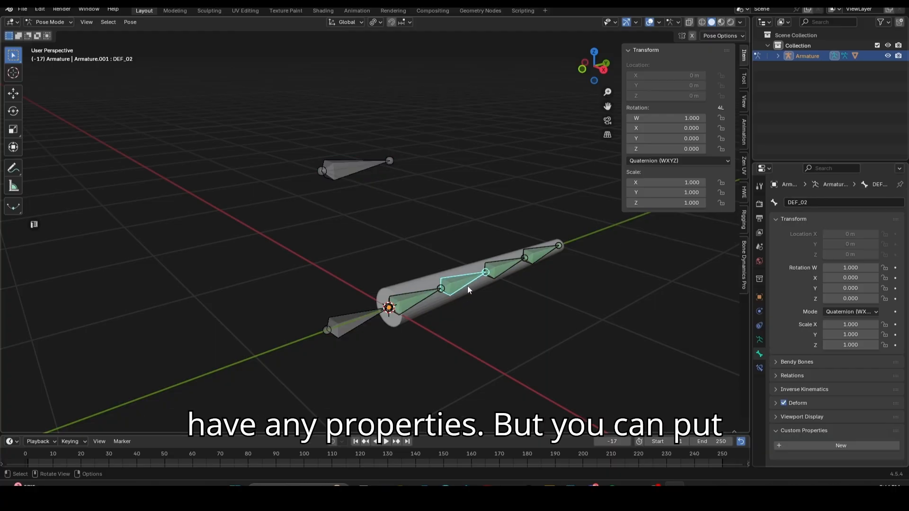
{"action": "left_click", "coordinate": [404, 300]}
{"action": "left_click", "coordinate": [411, 305]}
{"action": "left_click", "coordinate": [453, 294]}
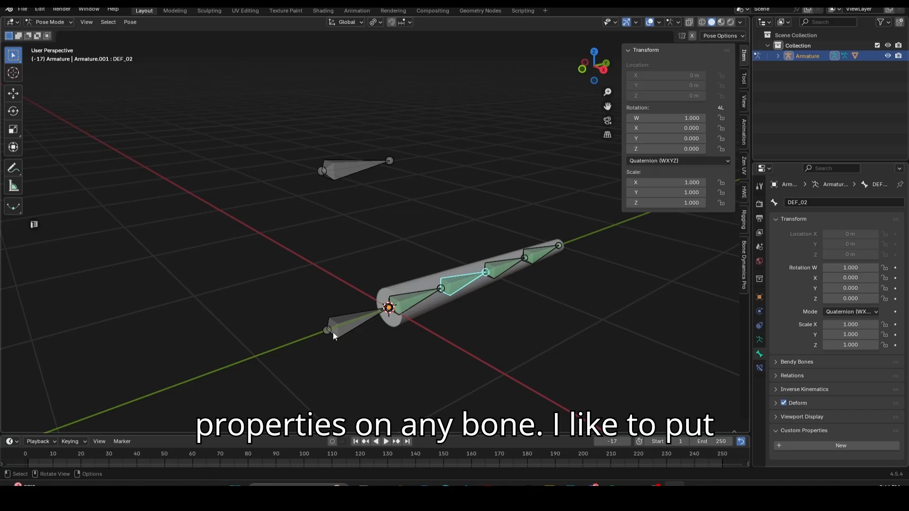
{"action": "left_click", "coordinate": [337, 178]}
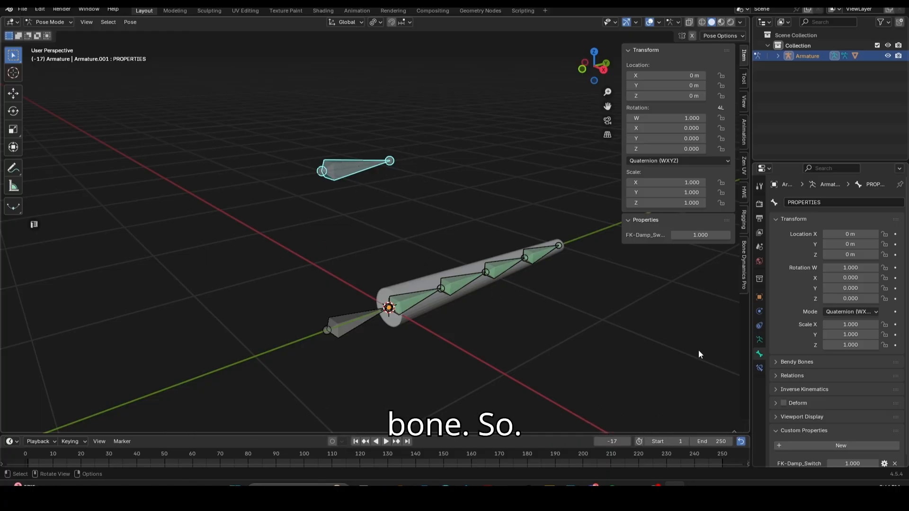
- Examine the FK-Damp_Switch value on the PROPERTIES bone
{"action": "scroll", "coordinate": [805, 405], "scroll_direction": "down", "scroll_amount": 1}
{"action": "middle_click_drag", "start_coordinate": [665, 371], "coordinate": [577, 333]}
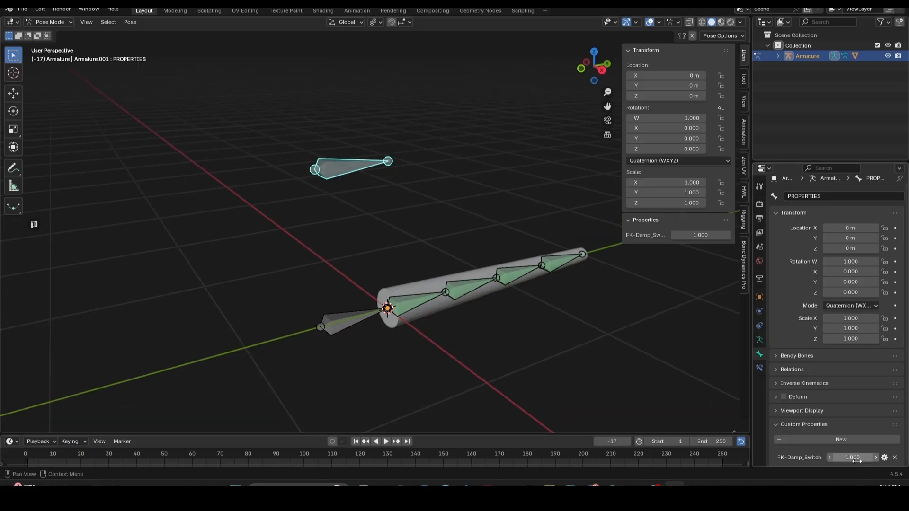
{"action": "middle_click_drag", "start_coordinate": [571, 347], "coordinate": [533, 343]}
{"action": "mouse_move", "coordinate": [701, 235]}
{"action": "left_mouse_down"}
{"action": "mouse_move", "coordinate": [653, 236]}
{"action": "mouse_move", "coordinate": [713, 237]}
{"action": "left_mouse_up"}
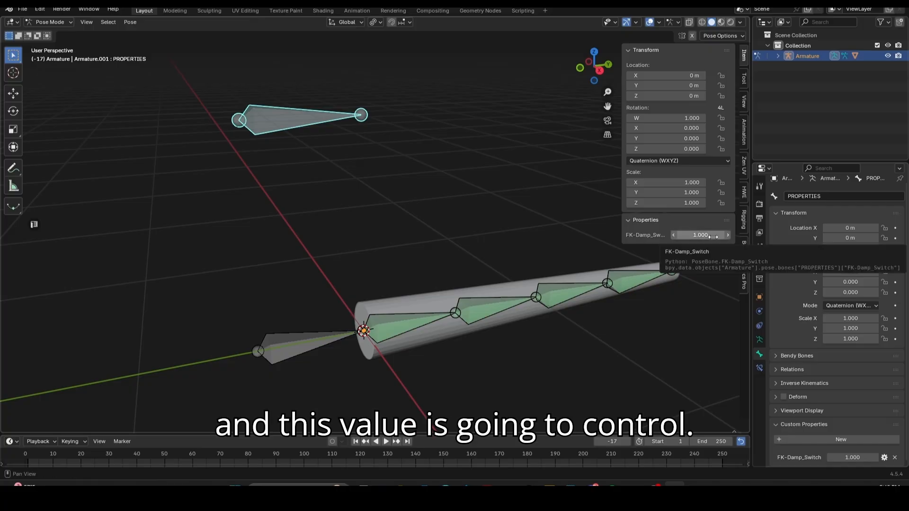
- Select the DEF_01 bone and review the influence settings of its DAMP and FK constraints
{"action": "left_click", "coordinate": [416, 321]}
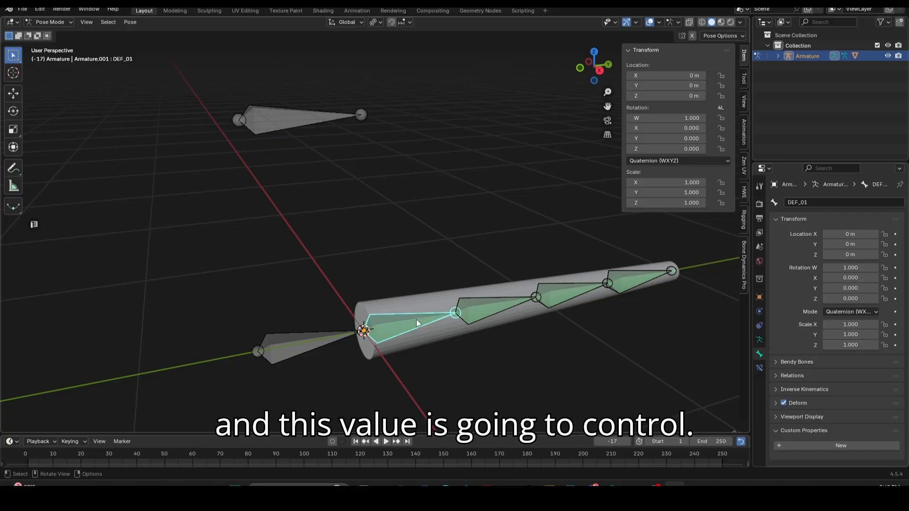
{"action": "left_click", "coordinate": [759, 368]}
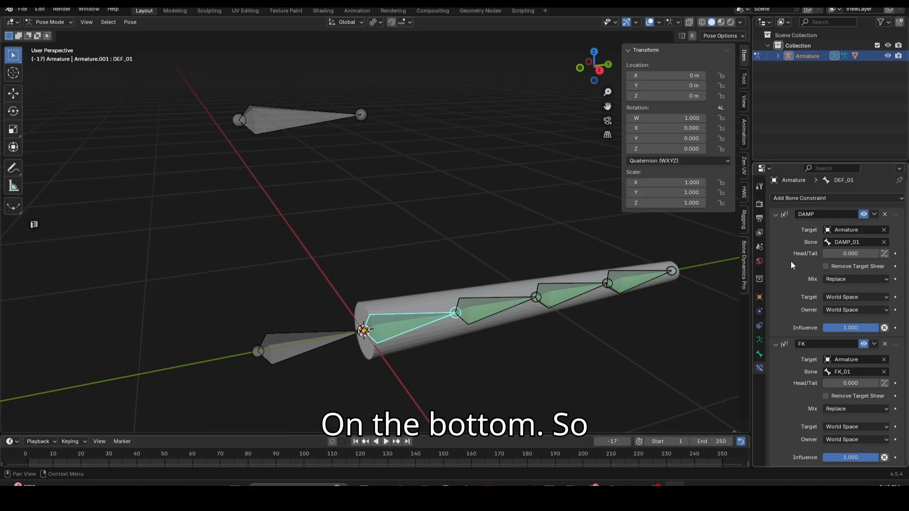
{"action": "middle_click_drag", "start_coordinate": [569, 376], "coordinate": [450, 260]}
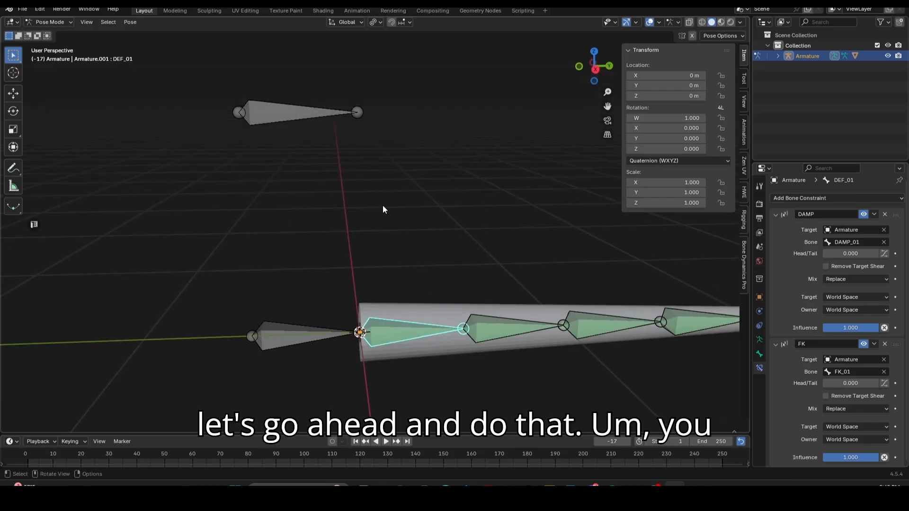
- Copy the FK-Damp_Switch custom property of the PROPERTIES bone as a new driver
{"action": "left_click", "coordinate": [280, 121]}
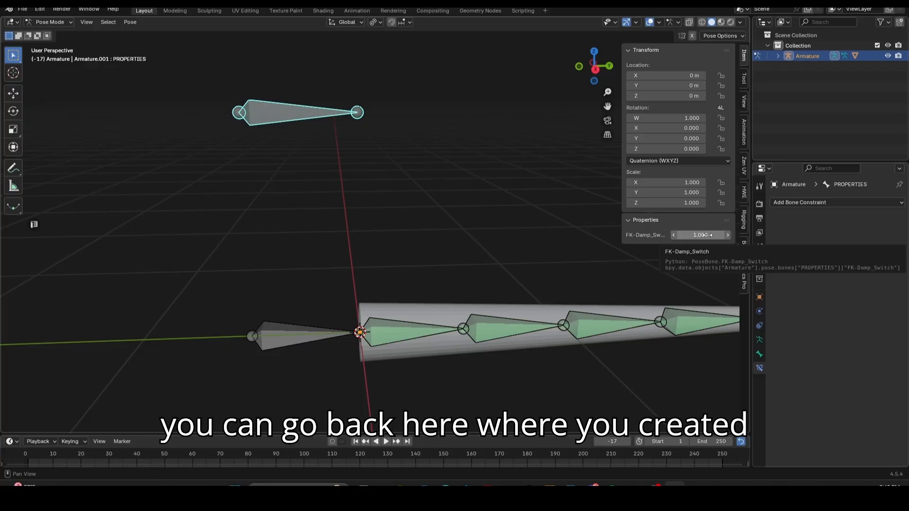
{"action": "left_click", "coordinate": [759, 354]}
{"action": "scroll", "coordinate": [833, 442], "scroll_direction": "down", "scroll_amount": 1}
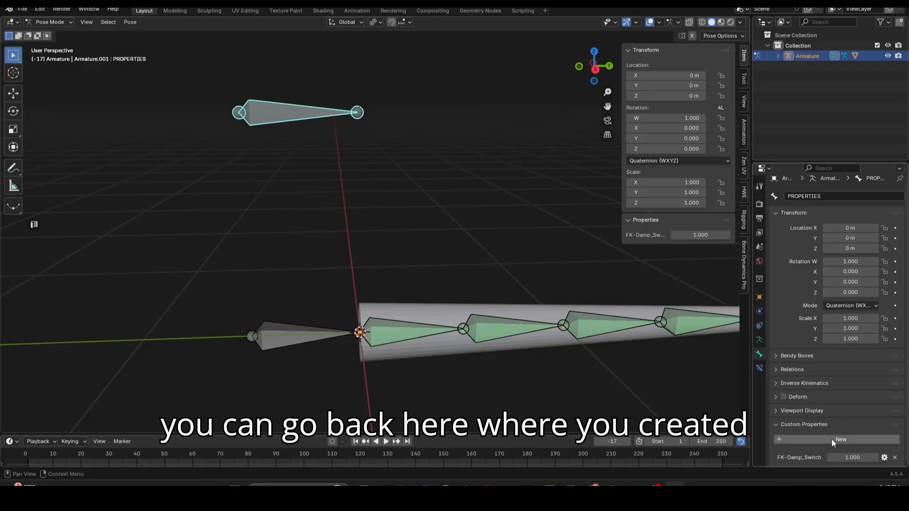
{"action": "right_click", "coordinate": [849, 457]}
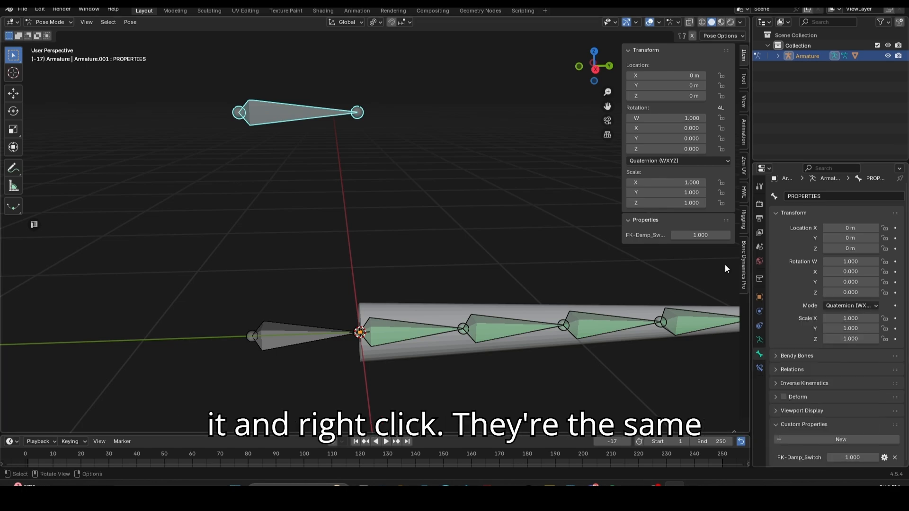
{"action": "right_click", "coordinate": [698, 235]}
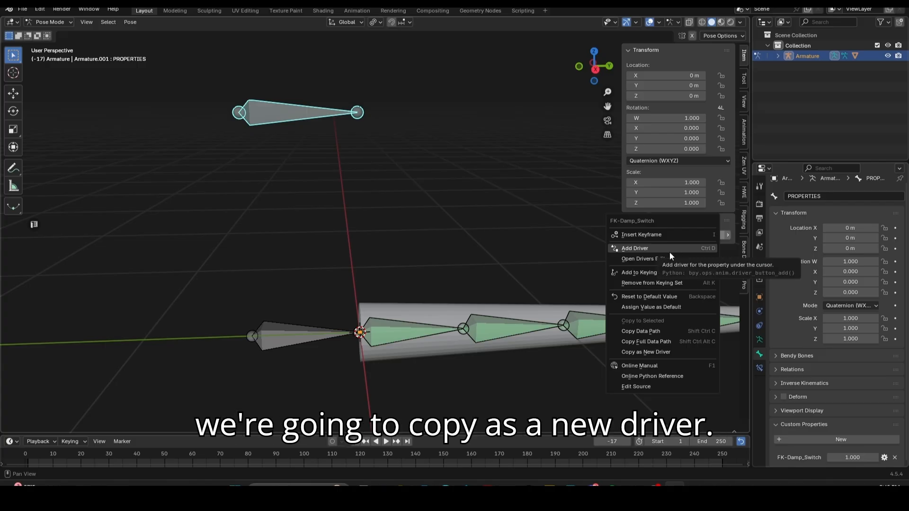
{"action": "left_click", "coordinate": [664, 352]}
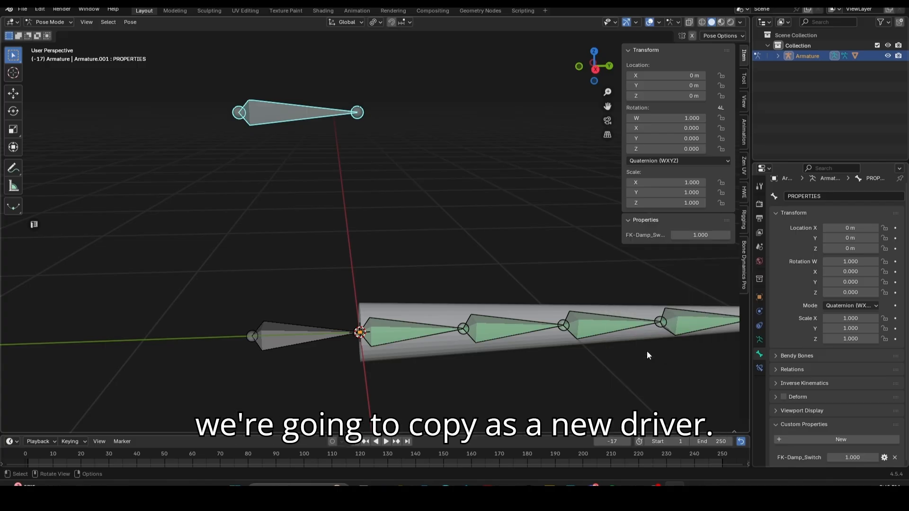
- Paste the copied driver onto the influence of the FK constraint on the DEF_01 bone
{"action": "left_click", "coordinate": [405, 331]}
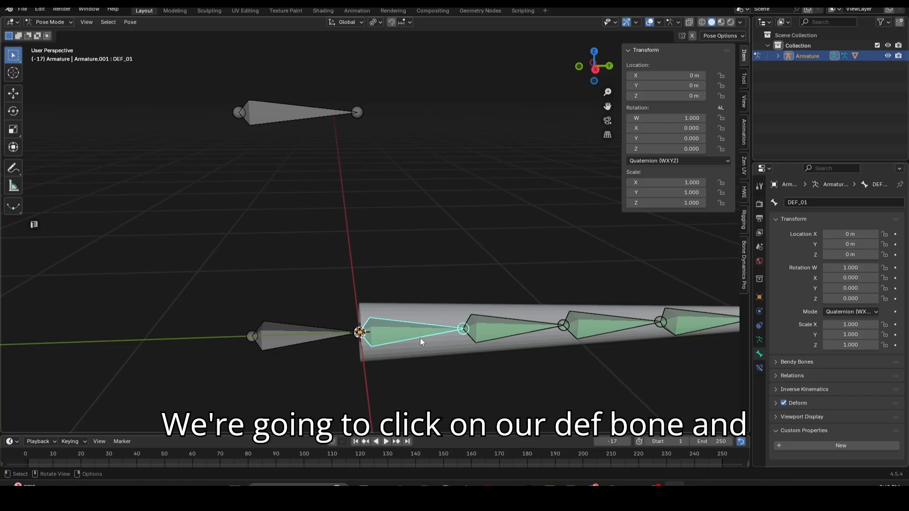
{"action": "left_click", "coordinate": [759, 369]}
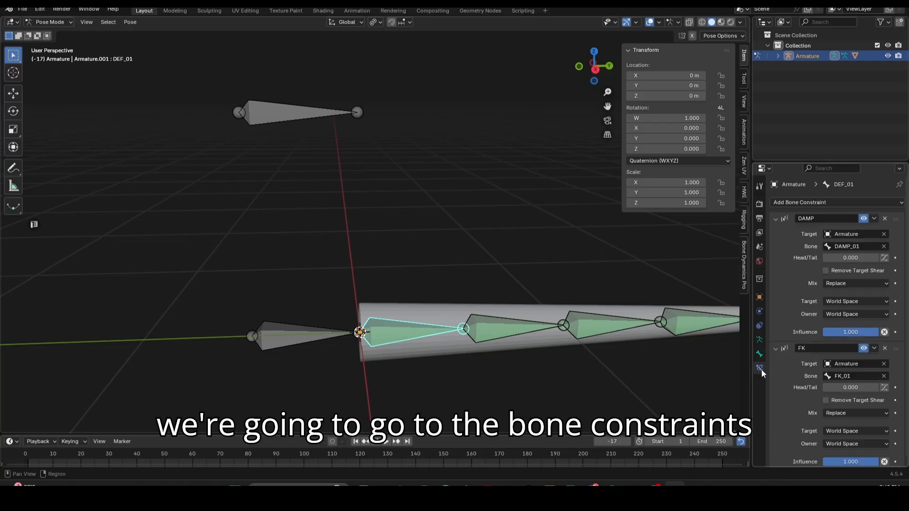
{"action": "scroll", "coordinate": [854, 448], "scroll_direction": "down", "scroll_amount": 1}
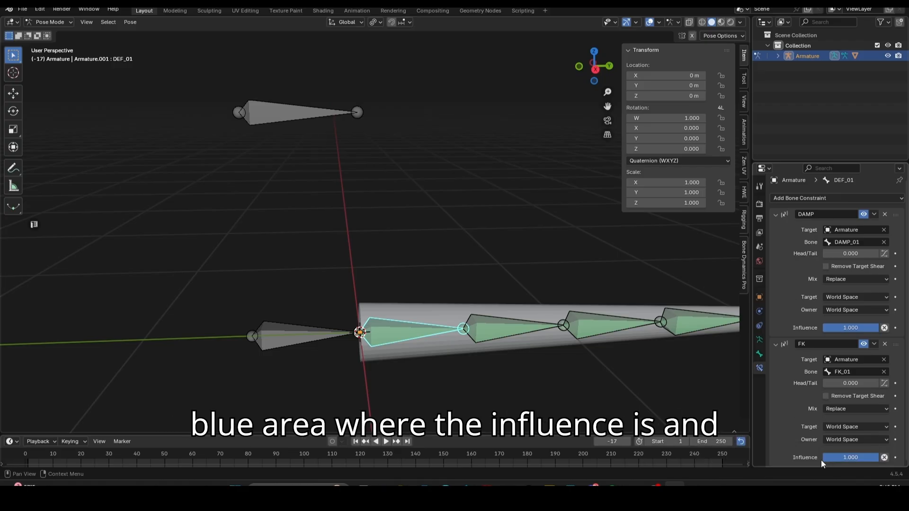
{"action": "right_click", "coordinate": [860, 459]}
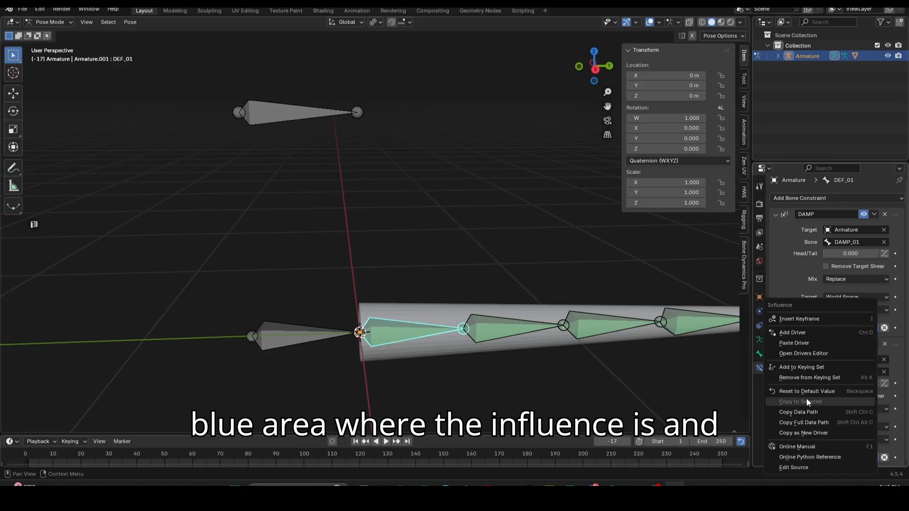
{"action": "left_click", "coordinate": [807, 344]}
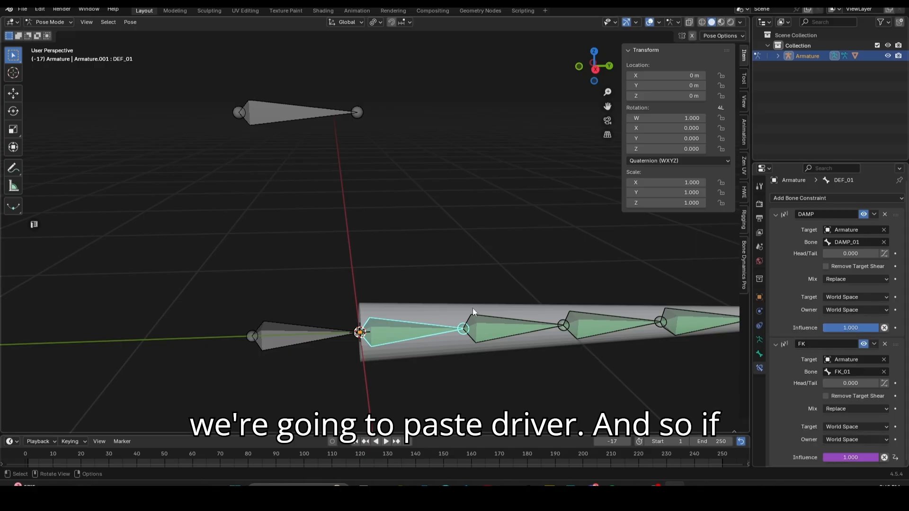
- Compare the FK-Damp_Switch value on the PROPERTIES bone with the FK constraint influence on DEF_01
{"action": "left_click", "coordinate": [277, 115]}
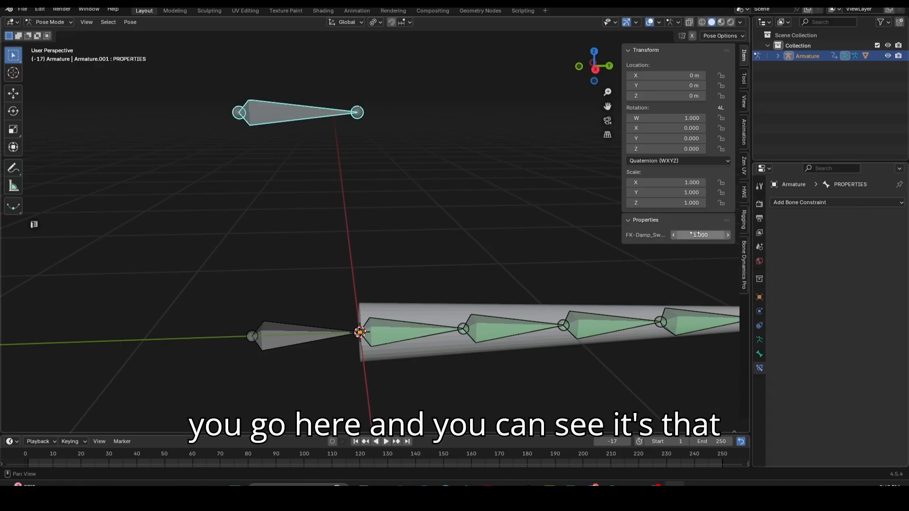
{"action": "left_click", "coordinate": [416, 335]}
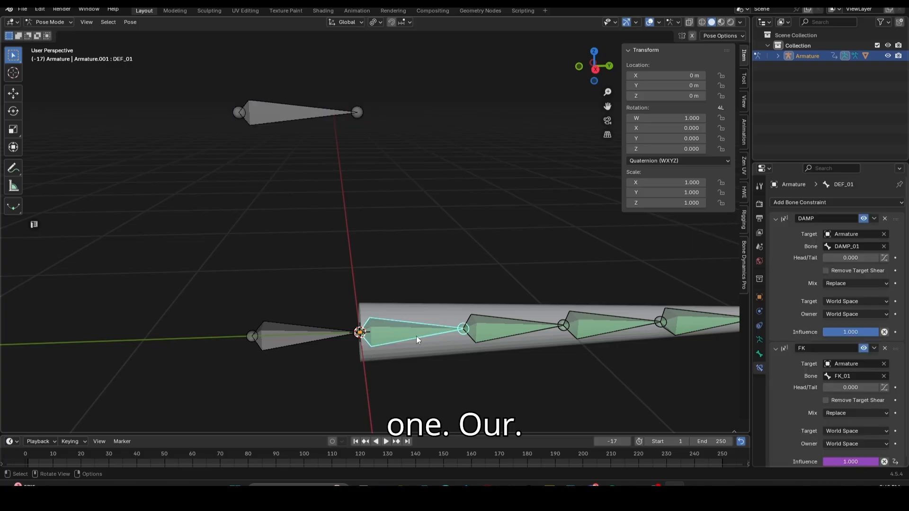
{"action": "scroll", "coordinate": [839, 449], "scroll_direction": "down", "scroll_amount": 1}
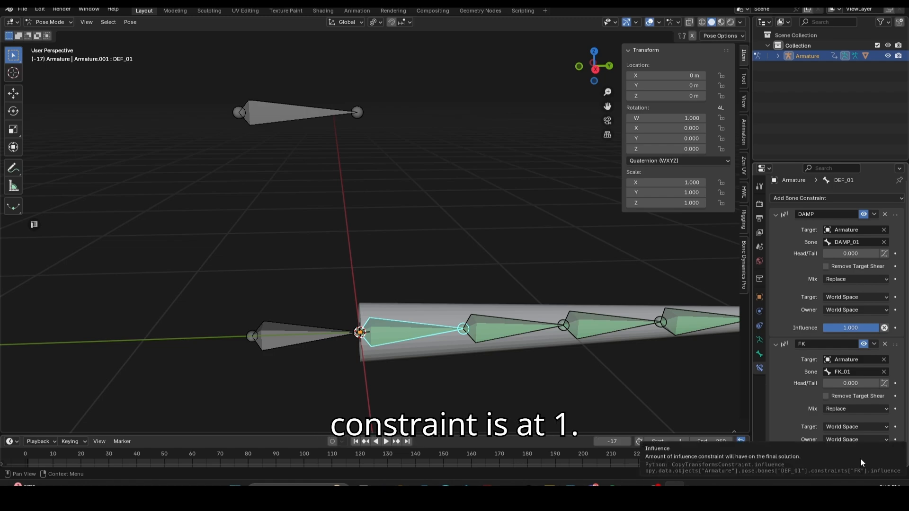
- Set FK-Damp_Switch on the PROPERTIES bone to 0 and check the driven FK influence on DEF_01
{"action": "left_click", "coordinate": [293, 123]}
{"action": "left_click_drag", "start_coordinate": [701, 235], "coordinate": [691, 235]}
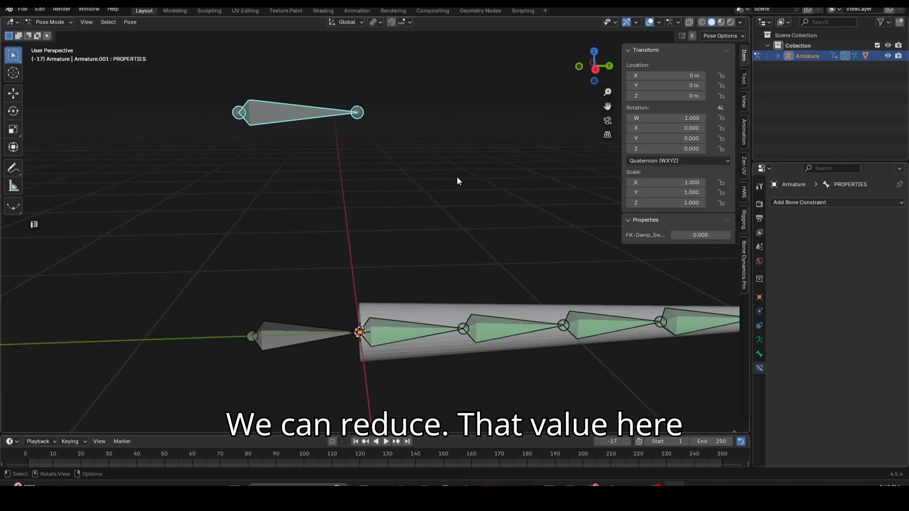
{"action": "left_click", "coordinate": [400, 338]}
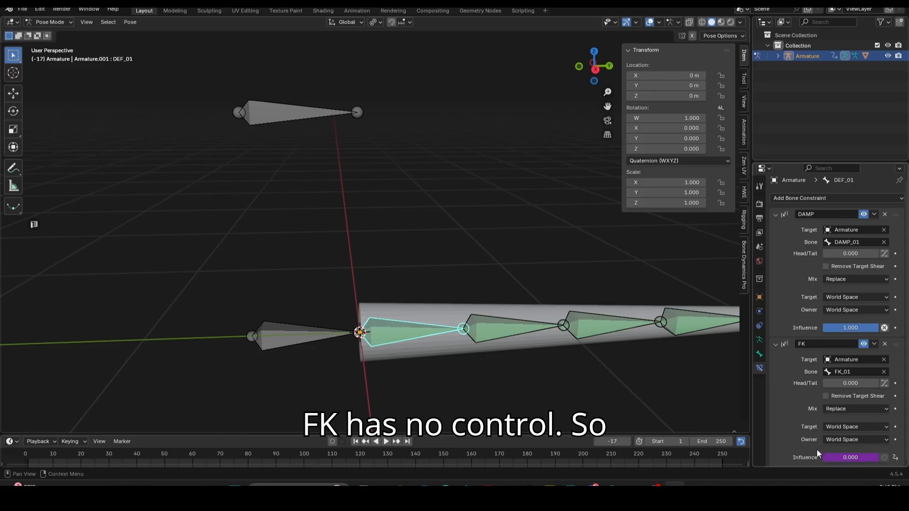
{"action": "left_click", "coordinate": [284, 113]}
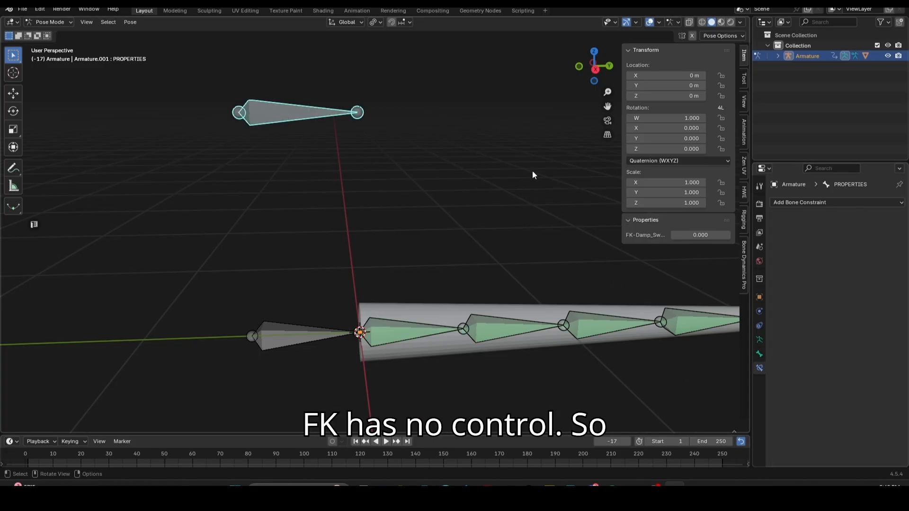
{"action": "left_click_drag", "start_coordinate": [693, 237], "coordinate": [696, 235]}
- Paste the copied driver onto the FK constraint influence of DEF_02 and compare it with the FK-Damp_Switch value
{"action": "left_click", "coordinate": [514, 322]}
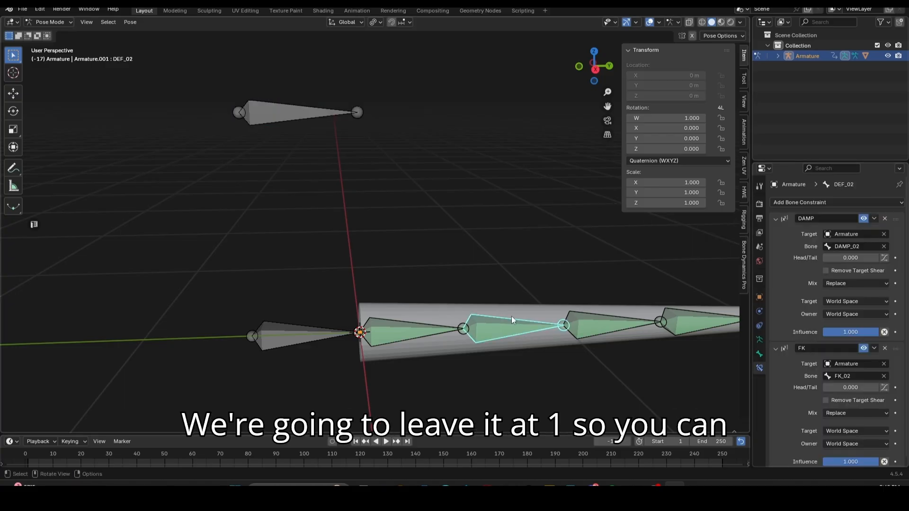
{"action": "scroll", "coordinate": [805, 387], "scroll_direction": "down", "scroll_amount": 1}
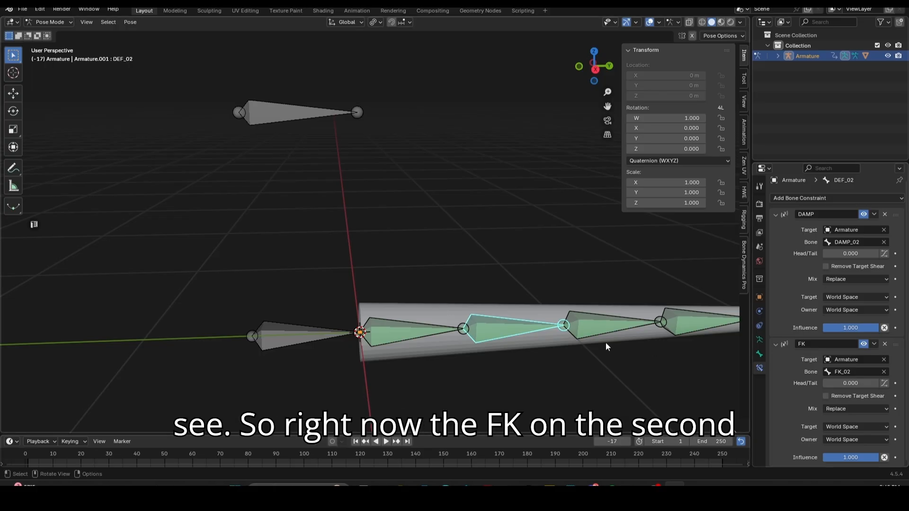
{"action": "right_click", "coordinate": [850, 457]}
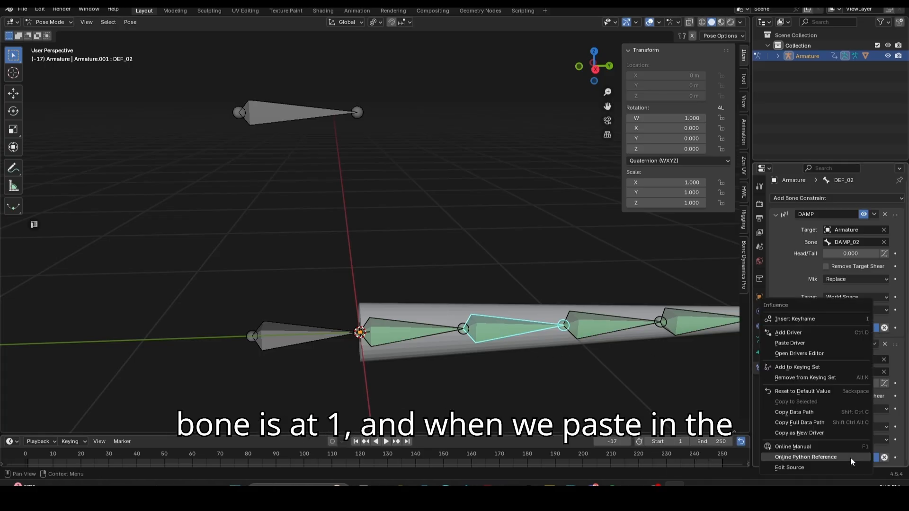
{"action": "left_click", "coordinate": [815, 343]}
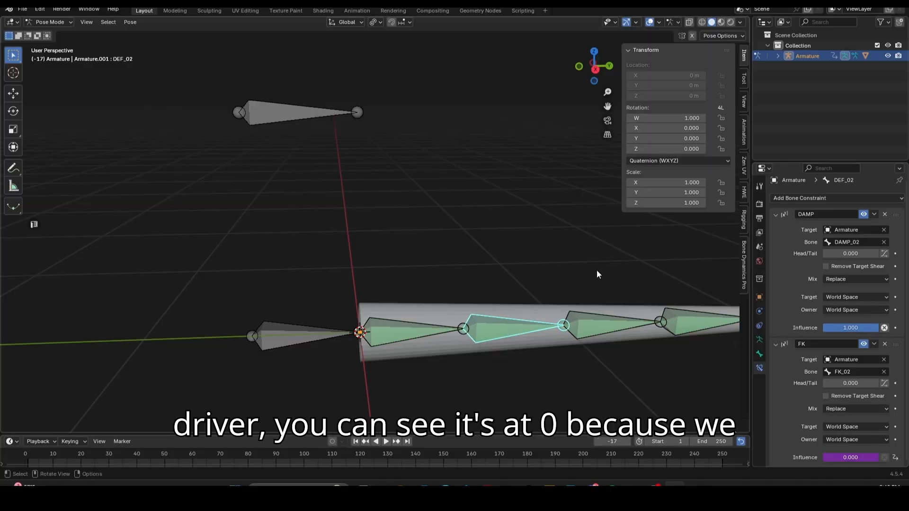
{"action": "left_click", "coordinate": [316, 112]}
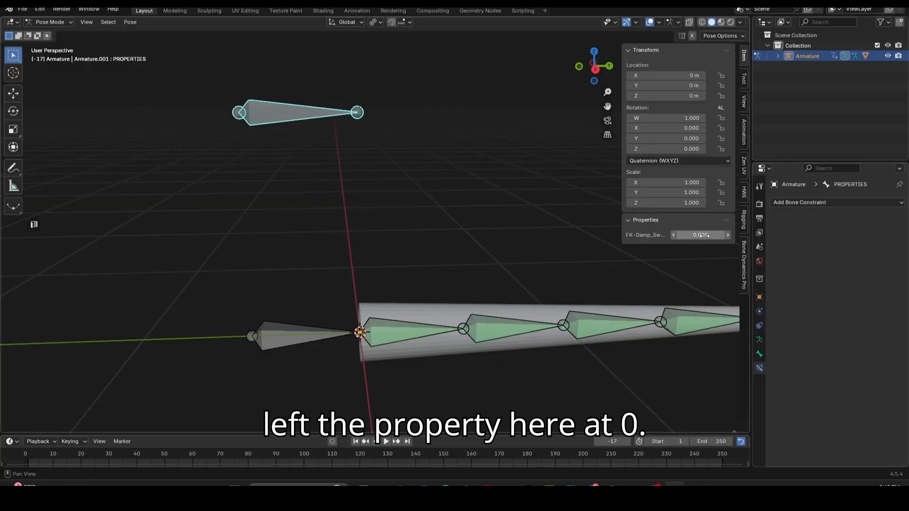
{"action": "left_click", "coordinate": [493, 327]}
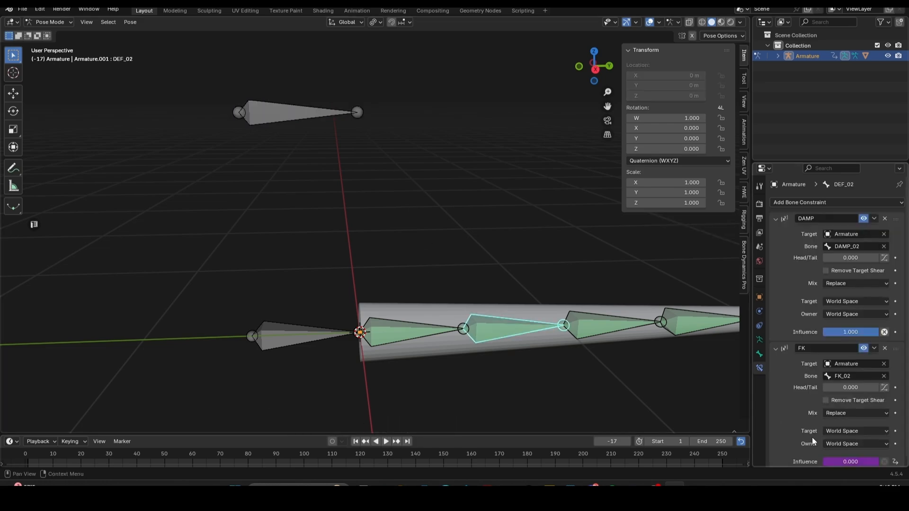
- Paste the copied driver onto the FK constraint influence of the DEF_03 and DEF_04 bones
{"action": "left_click", "coordinate": [606, 328]}
{"action": "right_click", "coordinate": [843, 461]}
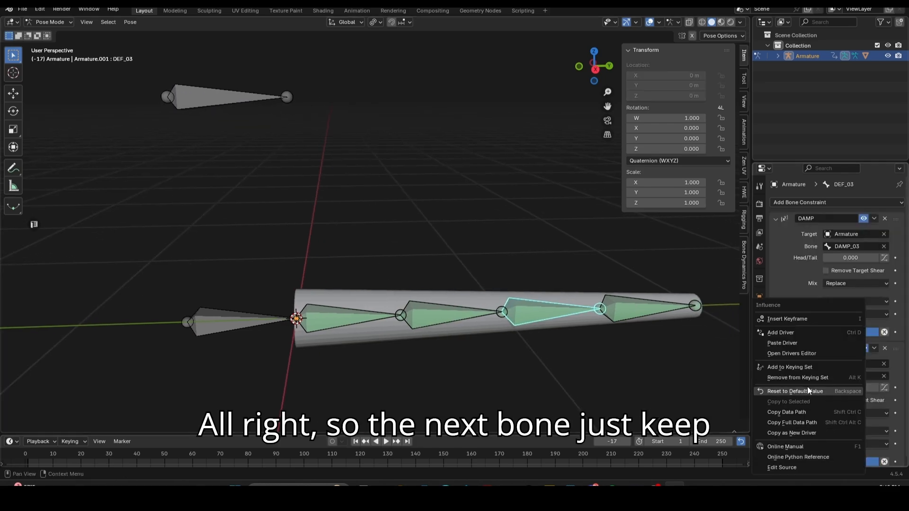
{"action": "left_click", "coordinate": [786, 343]}
{"action": "left_click", "coordinate": [621, 332]}
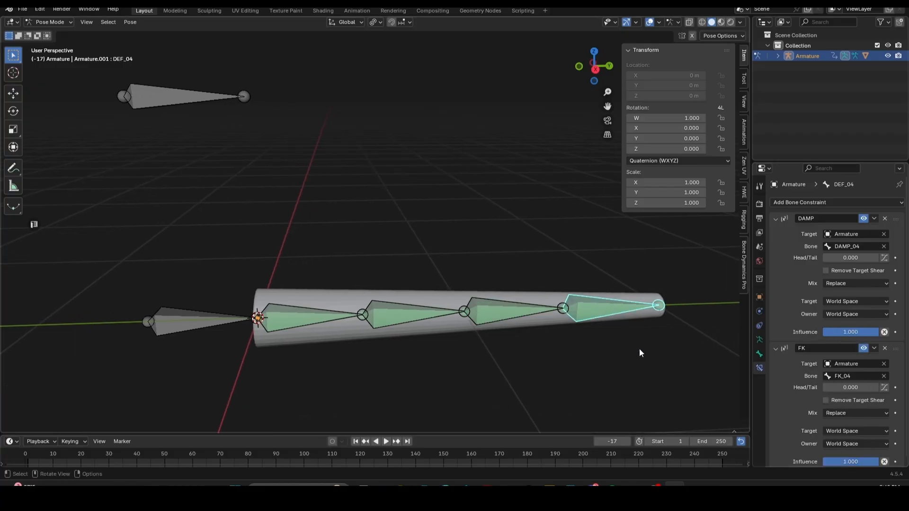
{"action": "right_click", "coordinate": [847, 460]}
{"action": "left_click", "coordinate": [803, 345]}
{"action": "middle_click_drag", "start_coordinate": [663, 397], "coordinate": [635, 377]}
{"action": "middle_click_drag", "start_coordinate": [459, 312], "coordinate": [503, 332], "text": "shift"}
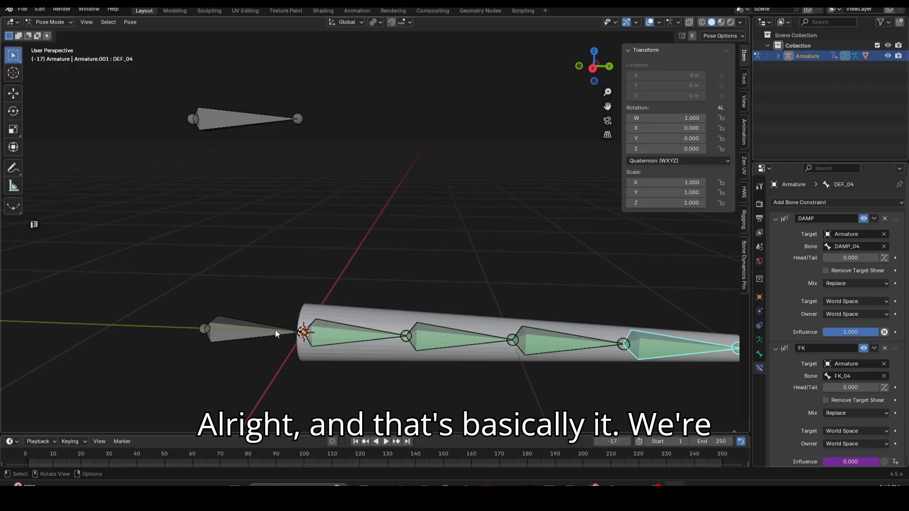
- Set FK-Damp_Switch on the PROPERTIES bone to 1 and widen the viewport sidebar to show the full property name
{"action": "left_click", "coordinate": [259, 127]}
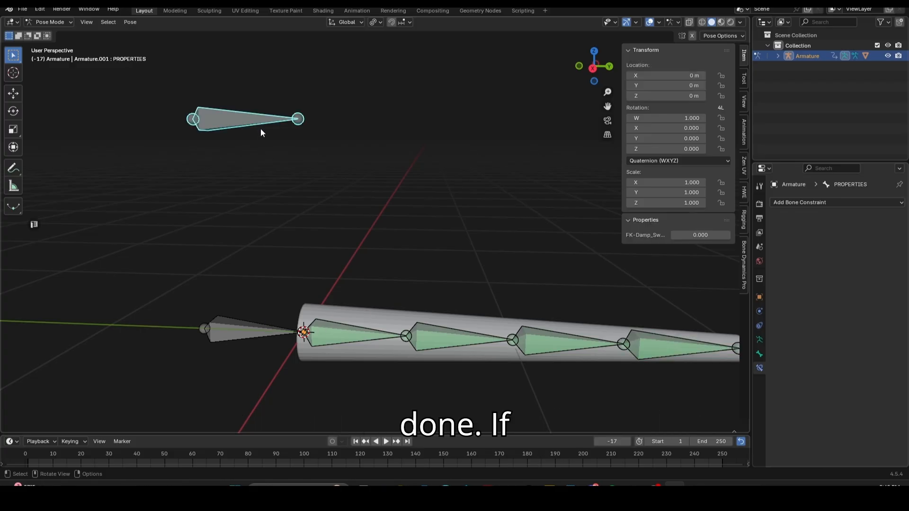
{"action": "left_click_drag", "start_coordinate": [700, 234], "coordinate": [701, 235]}
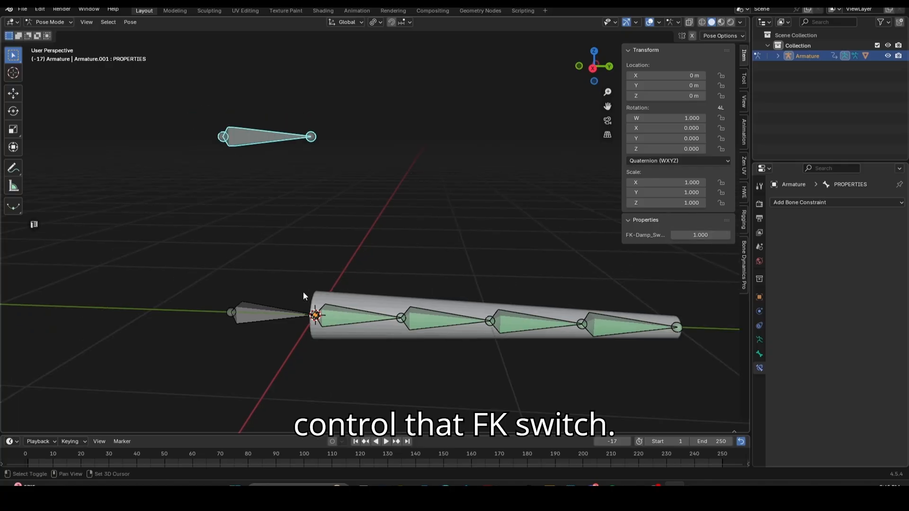
{"action": "left_click_drag", "start_coordinate": [617, 203], "coordinate": [571, 203]}
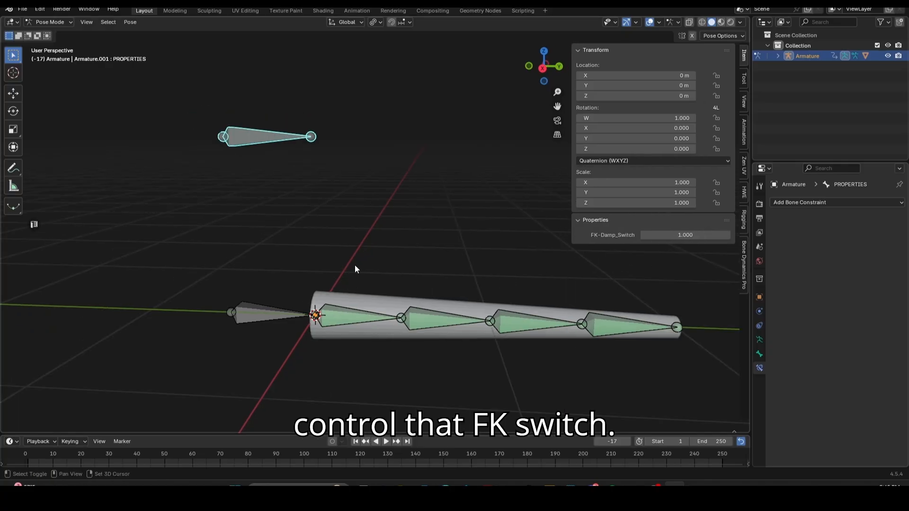
{"action": "middle_click_drag", "start_coordinate": [344, 276], "coordinate": [407, 240], "text": "shift"}
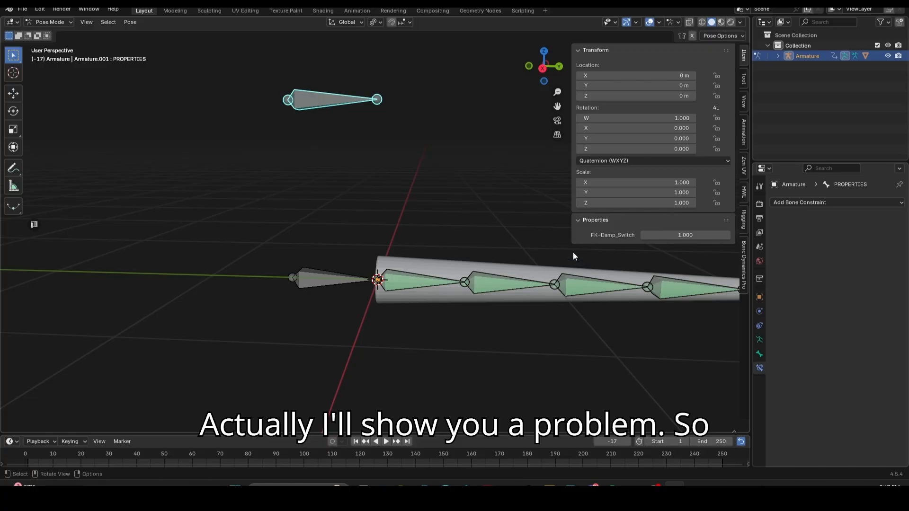
- Test-rotate the Root bone to see how the chain follows under FK control, and cancel the rotation
{"action": "left_click", "coordinate": [334, 278]}
{"action": "middle_click_drag", "start_coordinate": [334, 278], "coordinate": [452, 265]}
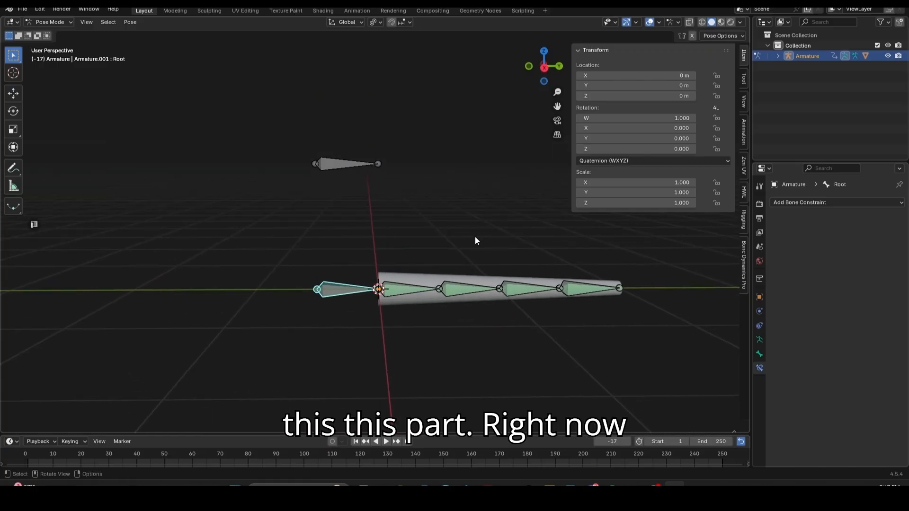
{"action": "middle_click_drag", "start_coordinate": [480, 233], "coordinate": [504, 256]}
{"action": "key", "text": "r"}
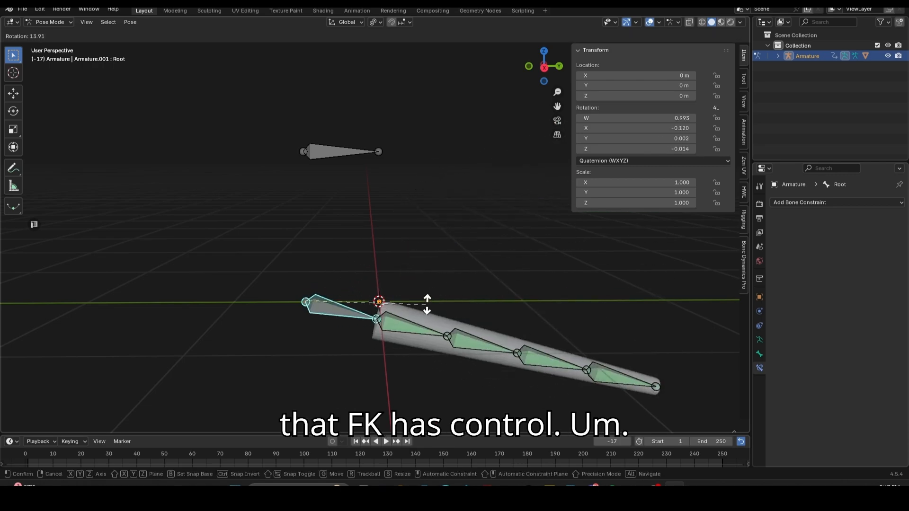
{"action": "right_click", "coordinate": [421, 245]}
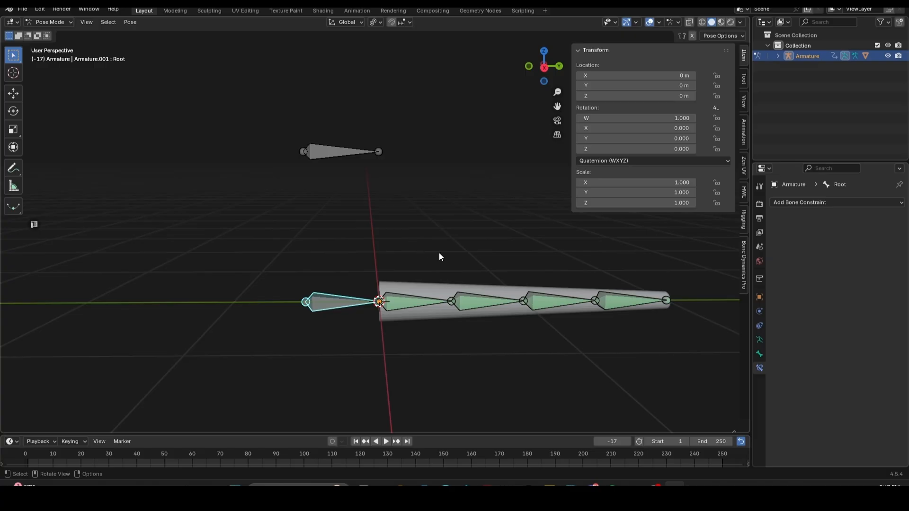
- Set FK-Damp_Switch on the PROPERTIES bone to 0
{"action": "middle_click_drag", "start_coordinate": [439, 257], "coordinate": [426, 242]}
{"action": "left_click", "coordinate": [346, 156]}
{"action": "left_click_drag", "start_coordinate": [685, 235], "coordinate": [663, 235]}
- Test-rotate the Root bone under damped-track control, cancel the rotation, and reselect the PROPERTIES bone
{"action": "left_click", "coordinate": [349, 304]}
{"action": "key", "text": "r"}
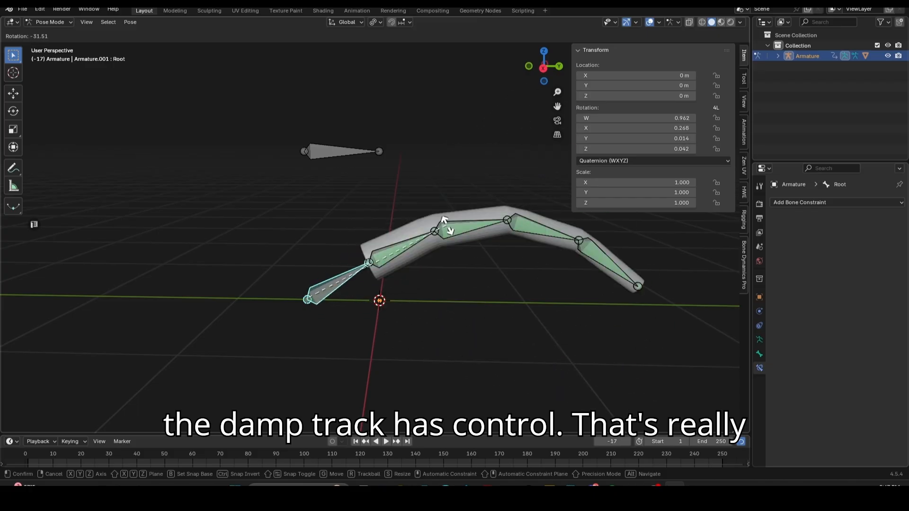
{"action": "key", "text": "Escape"}
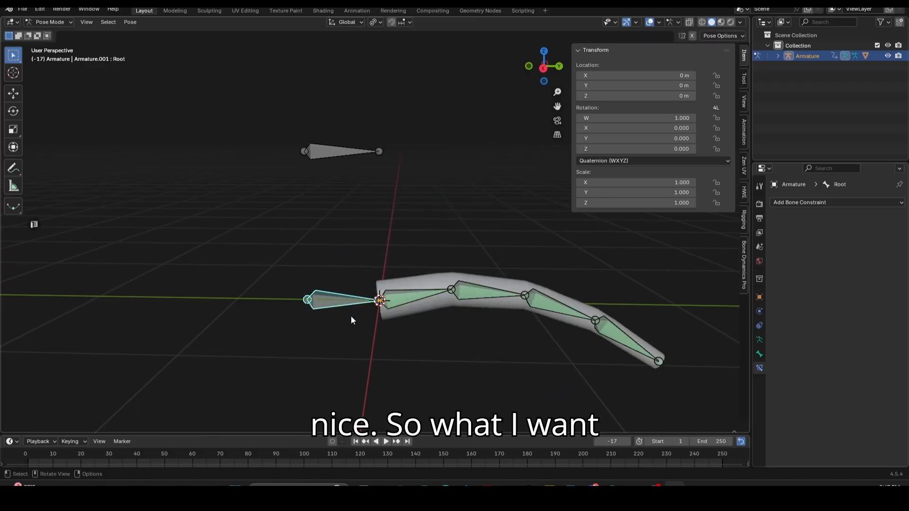
{"action": "left_click", "coordinate": [347, 154]}
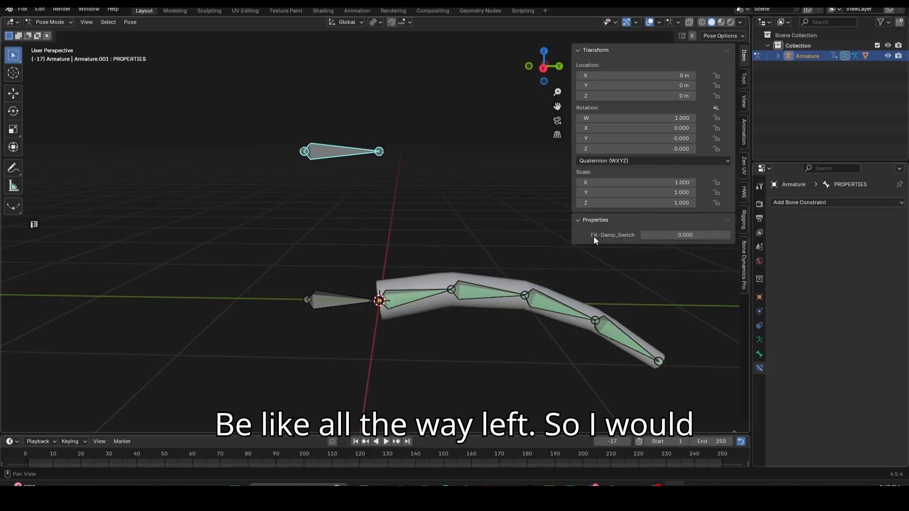
- Set FK-Damp_Switch on the PROPERTIES bone to 1 and rename the custom property Damp-FK_Switch
{"action": "left_click_drag", "start_coordinate": [665, 235], "coordinate": [710, 235]}
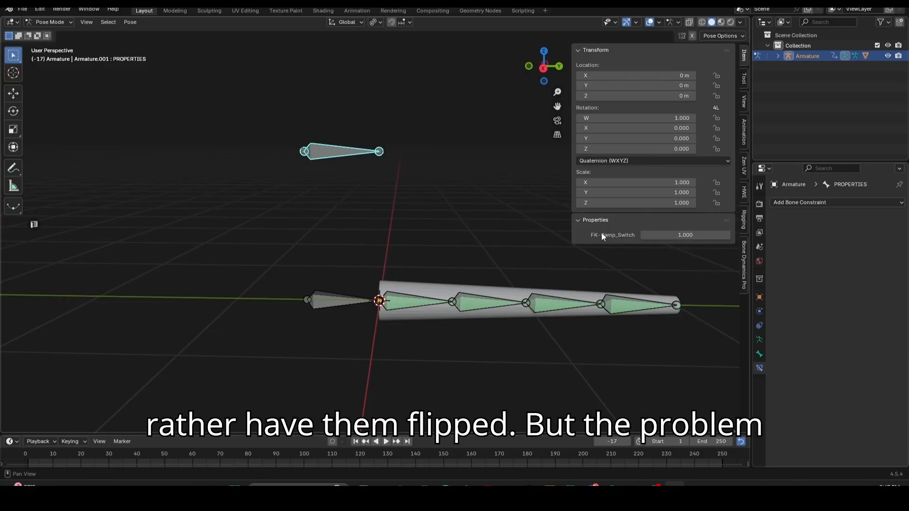
{"action": "left_click", "coordinate": [760, 354]}
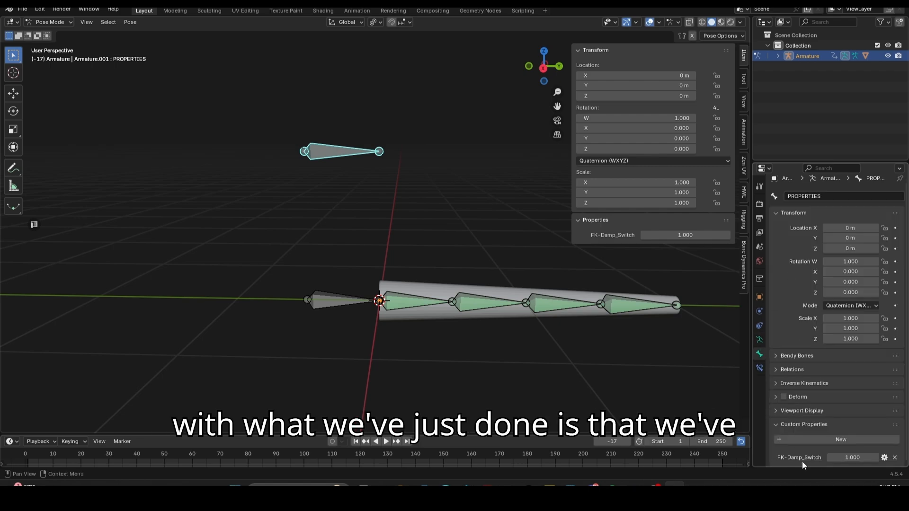
{"action": "left_click", "coordinate": [884, 457]}
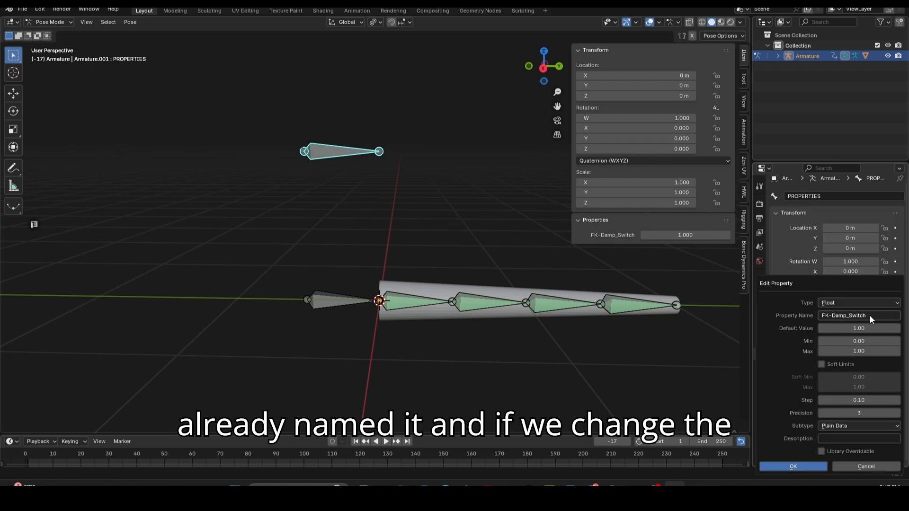
{"action": "left_click", "coordinate": [847, 316]}
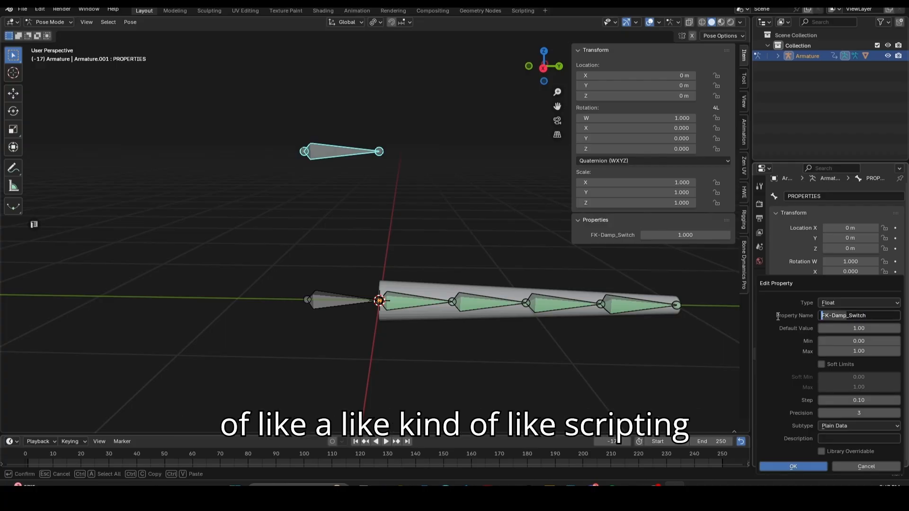
{"action": "key", "text": "Delete"}
{"action": "key", "text": "Delete"}
{"action": "key", "text": "Delete"}
{"action": "key", "text": "Right"}
{"action": "key", "text": "Right"}
{"action": "key", "text": "Right"}
{"action": "key", "text": "Right"}
{"action": "type", "text": "_"}
{"action": "type", "text": "FK"}
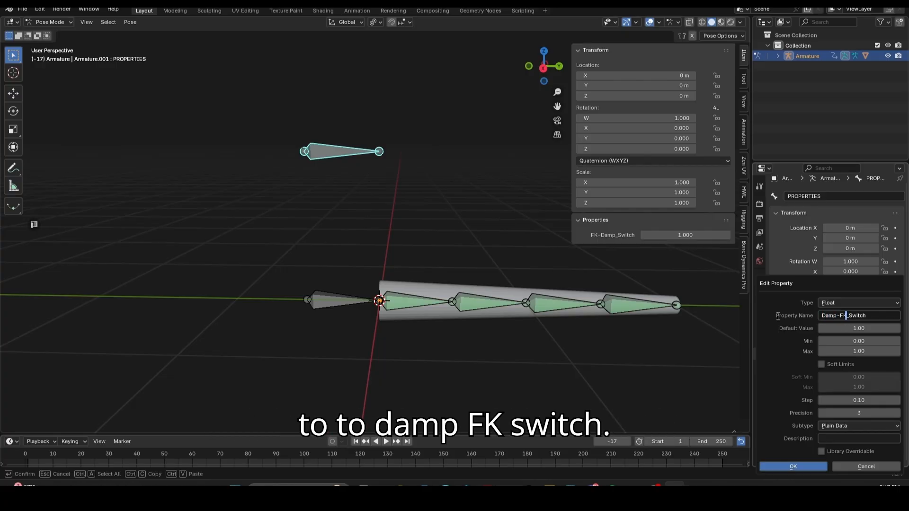
{"action": "left_click", "coordinate": [793, 466]}
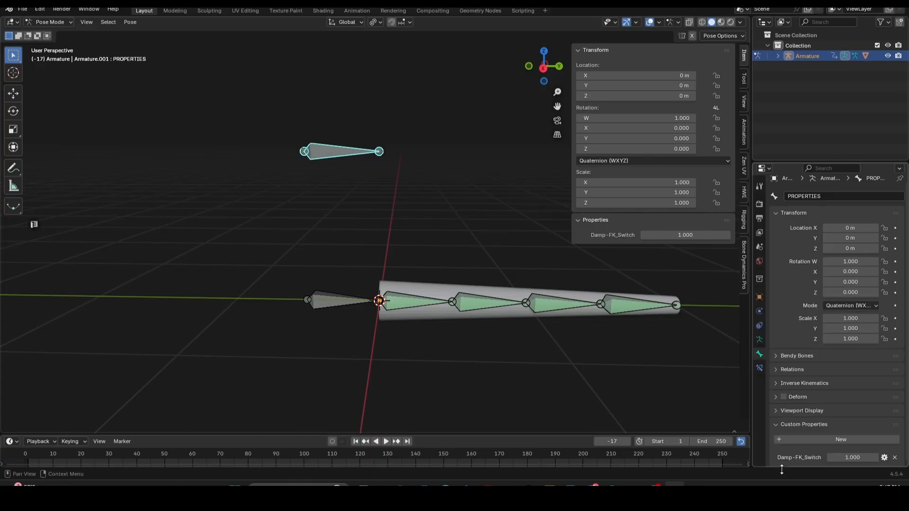
- Test-rotate the Root bone with the renamed switch at 1, cancel the rotation, and reselect the PROPERTIES bone
{"action": "left_click", "coordinate": [344, 300]}
{"action": "key", "text": "r"}
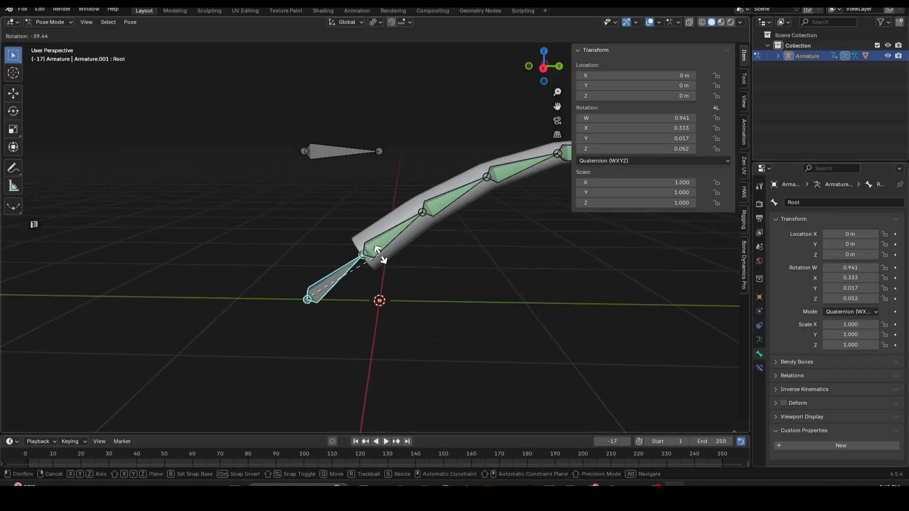
{"action": "right_click", "coordinate": [412, 259]}
{"action": "left_click", "coordinate": [339, 151]}
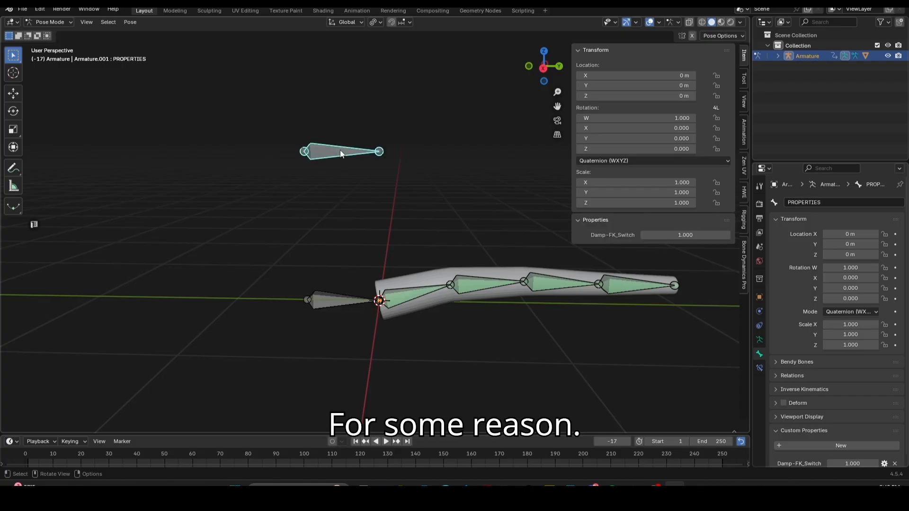
- Set Damp-FK_Switch to 0 and test-rotate the Root bone twice, cancelling each rotation and reselecting the PROPERTIES bone
{"action": "left_click_drag", "start_coordinate": [685, 235], "coordinate": [558, 288]}
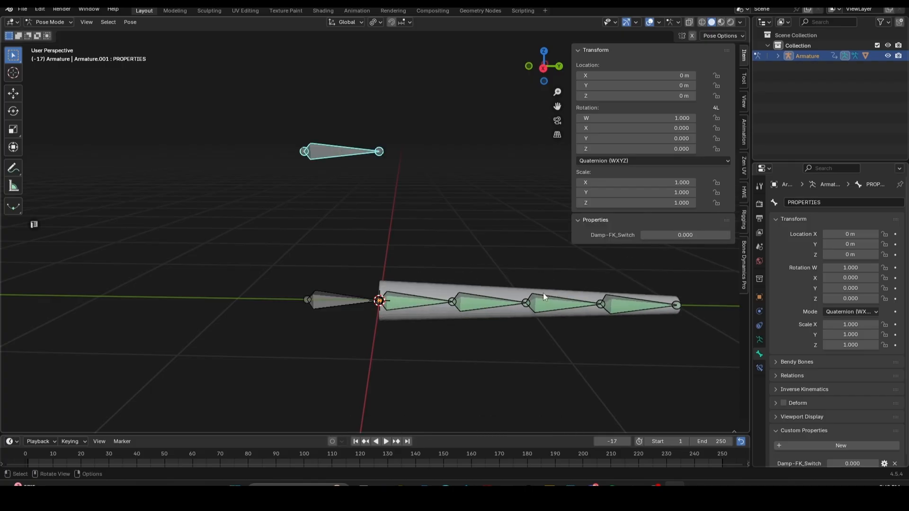
{"action": "left_click", "coordinate": [328, 306]}
{"action": "key", "text": "r"}
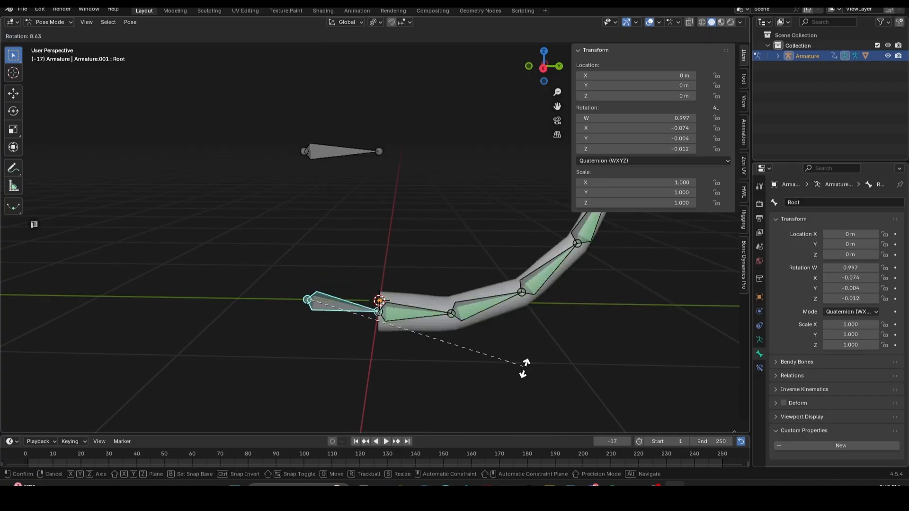
{"action": "right_click", "coordinate": [519, 312]}
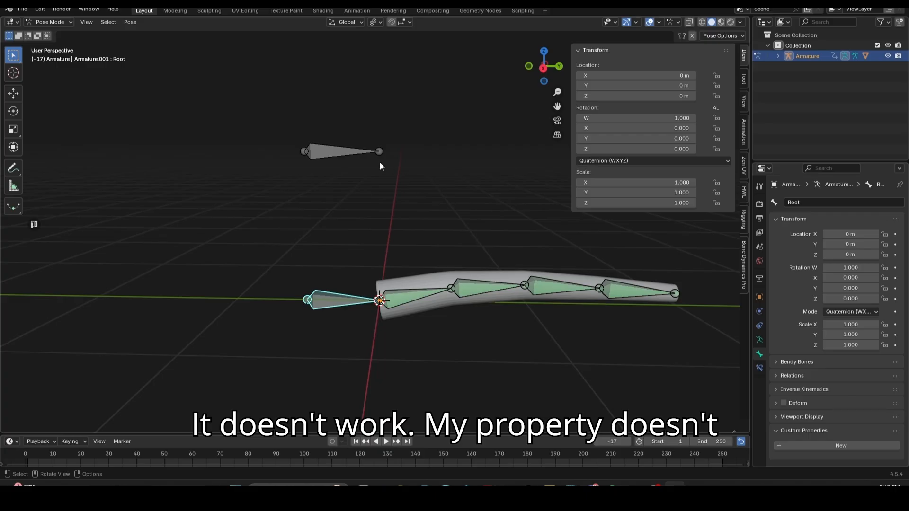
{"action": "left_click", "coordinate": [349, 300]}
{"action": "key", "text": "r"}
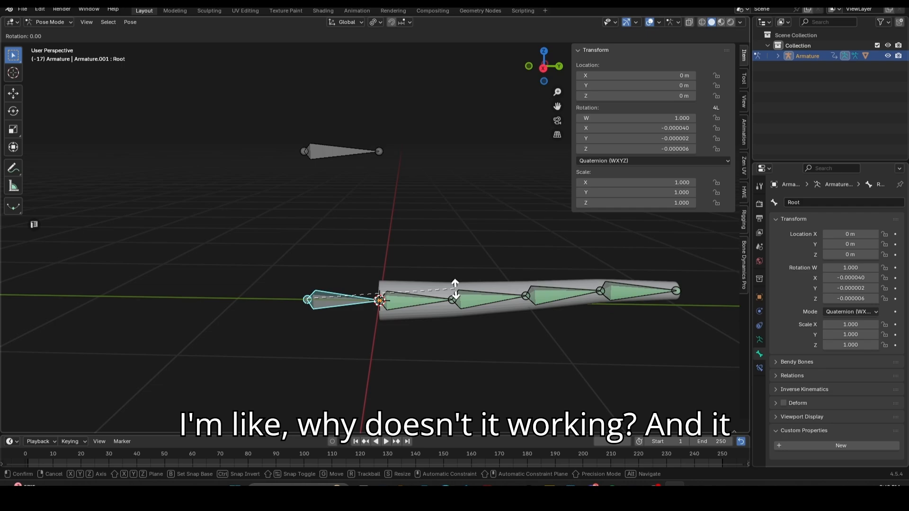
{"action": "right_click", "coordinate": [463, 328]}
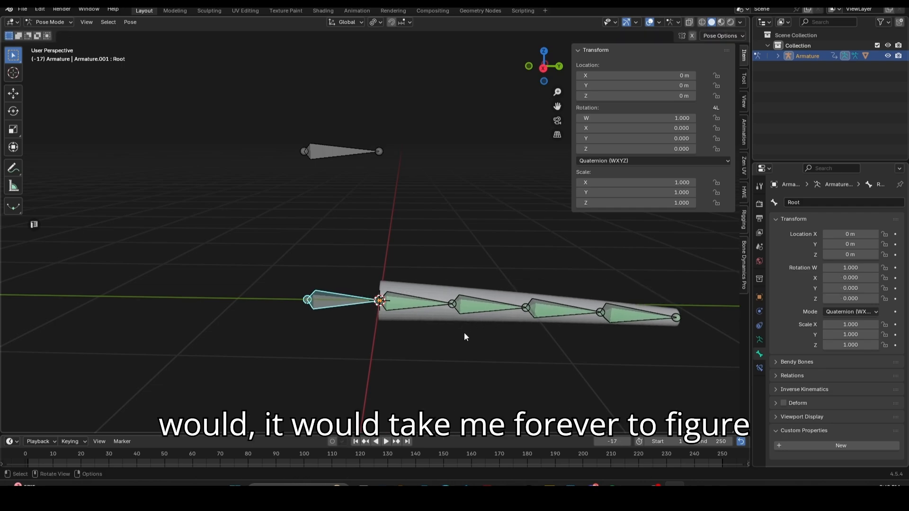
{"action": "left_click", "coordinate": [346, 151]}
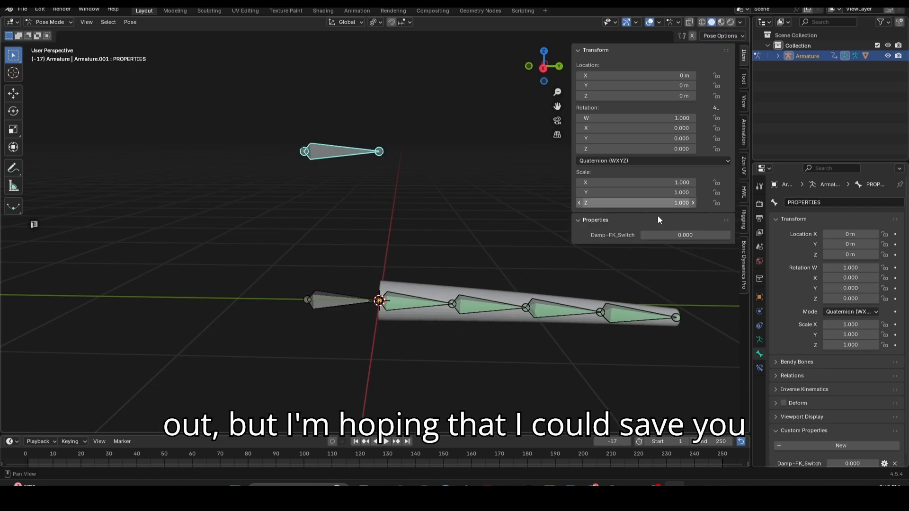
- Copy the PROPERTIES bone's Damp-FK_Switch as a new driver and paste it onto the influence of DEF_01's FK constraint
{"action": "left_click", "coordinate": [409, 311]}
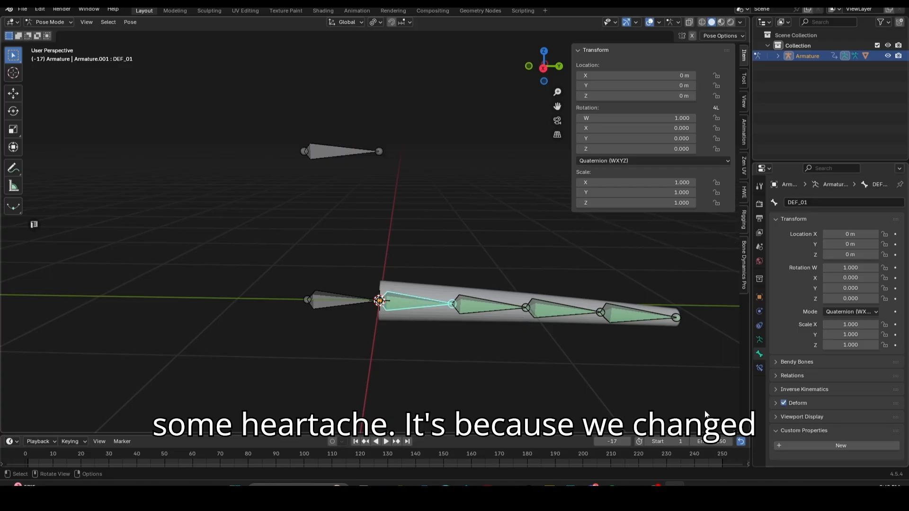
{"action": "left_click", "coordinate": [760, 368]}
{"action": "scroll", "coordinate": [823, 437], "scroll_direction": "down", "scroll_amount": 1}
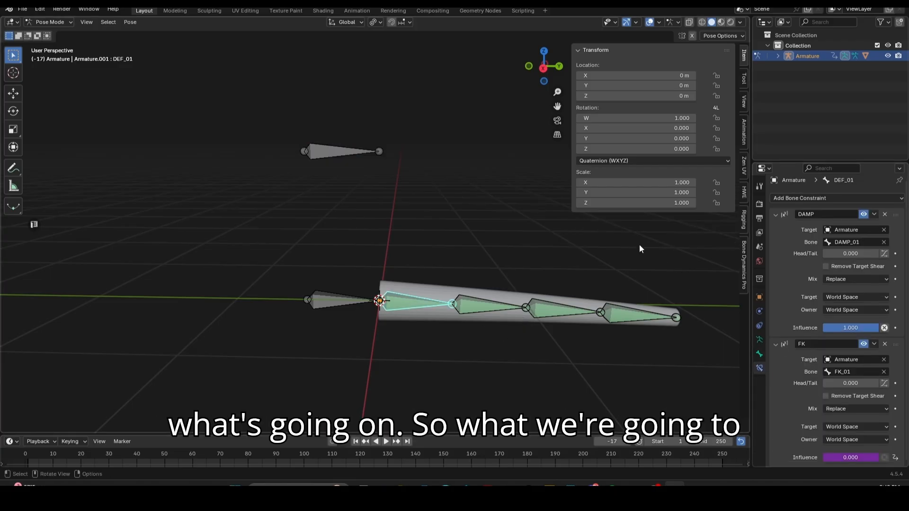
{"action": "left_click", "coordinate": [341, 152]}
{"action": "right_click", "coordinate": [682, 235]}
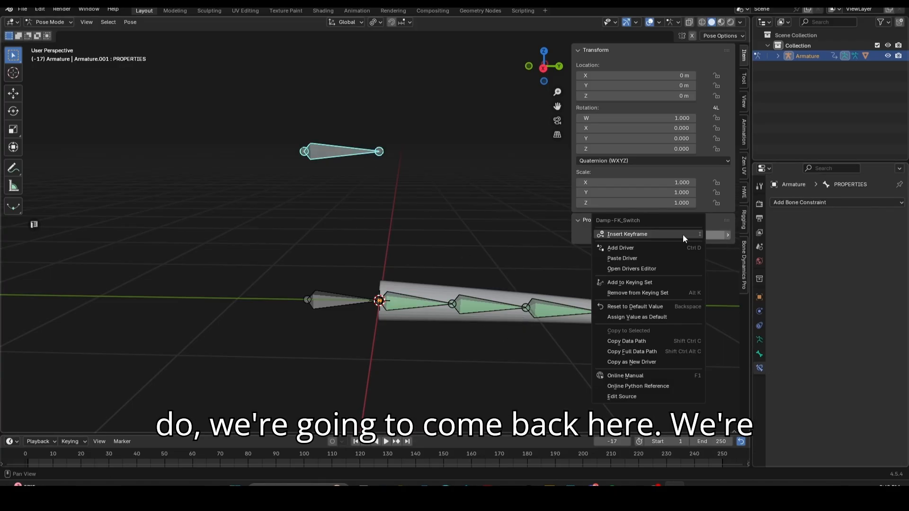
{"action": "left_click", "coordinate": [647, 360]}
{"action": "left_click", "coordinate": [411, 301]}
{"action": "right_click", "coordinate": [844, 456]}
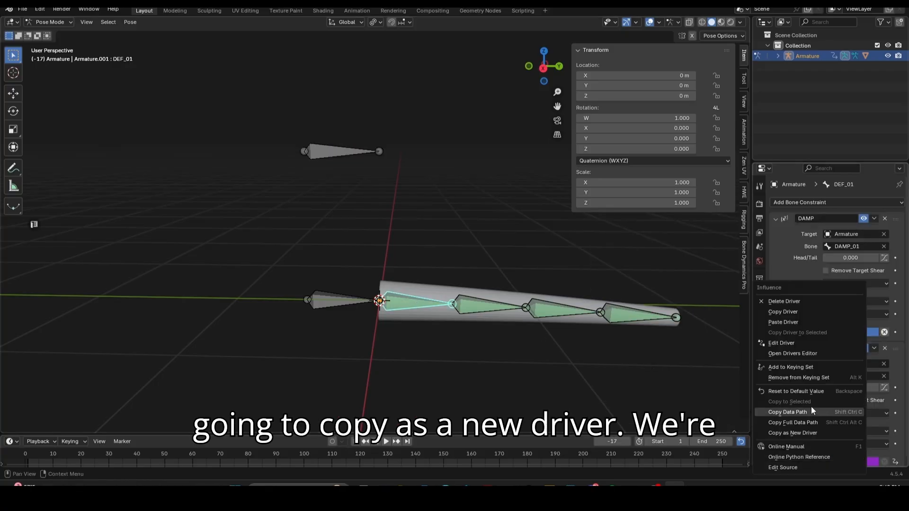
{"action": "left_click", "coordinate": [794, 320]}
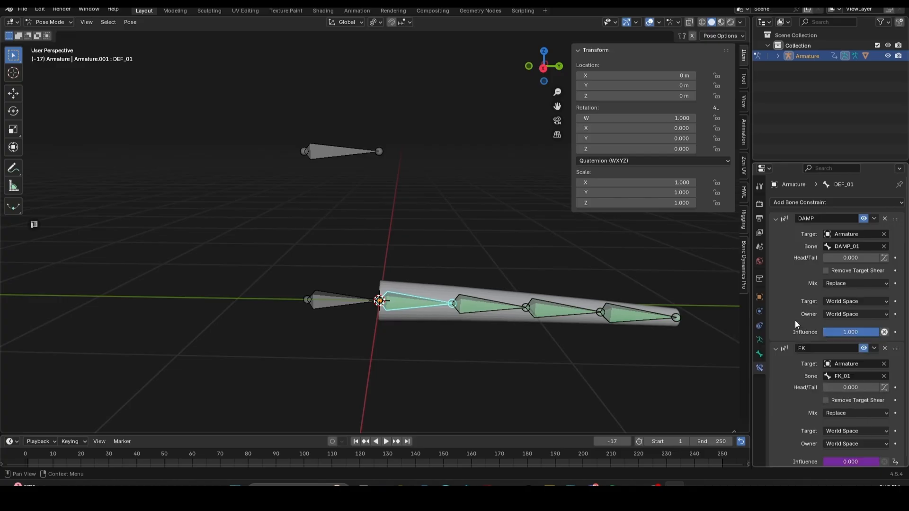
- Paste the Damp-FK_Switch driver onto the FK constraint influence of the DEF_02, DEF_03 and DEF_04 bones
{"action": "left_click", "coordinate": [480, 308]}
{"action": "right_click", "coordinate": [842, 458]}
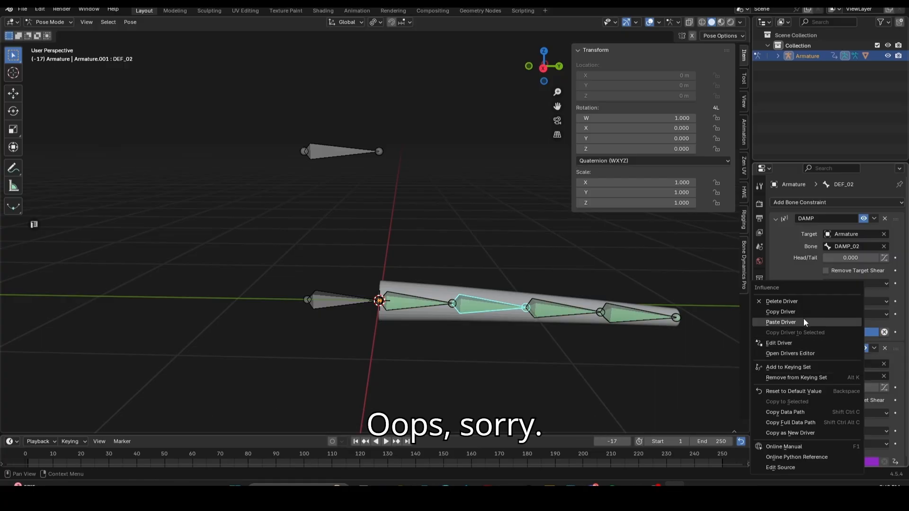
{"action": "left_click", "coordinate": [559, 304]}
{"action": "right_click", "coordinate": [858, 463]}
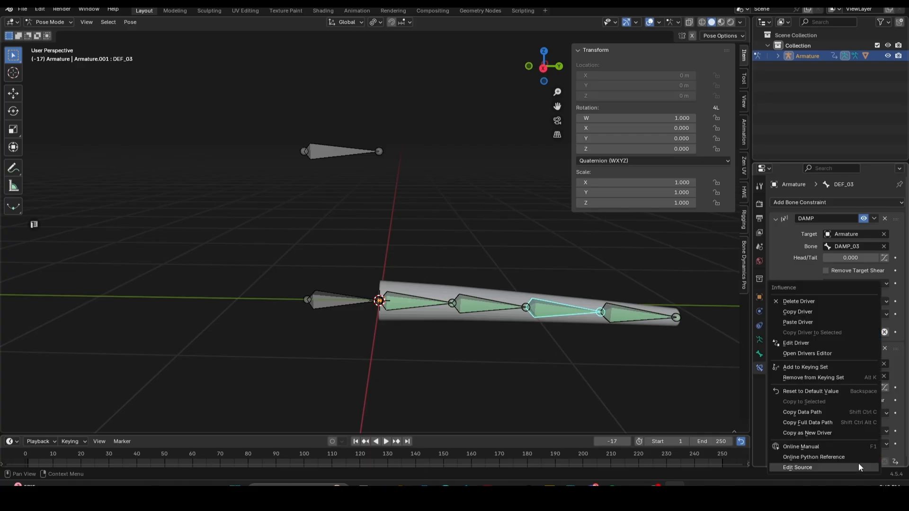
{"action": "left_click", "coordinate": [808, 324]}
{"action": "left_click", "coordinate": [635, 308]}
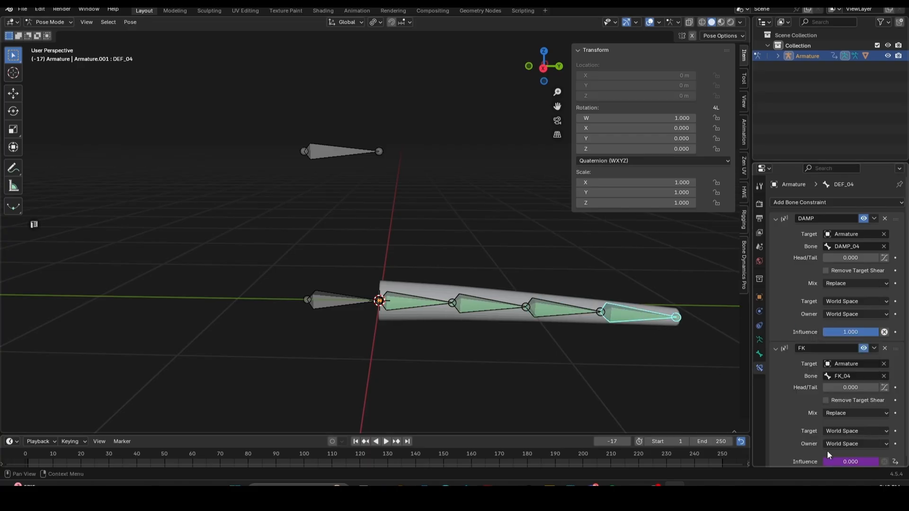
{"action": "right_click", "coordinate": [828, 454]}
{"action": "left_click", "coordinate": [797, 323]}
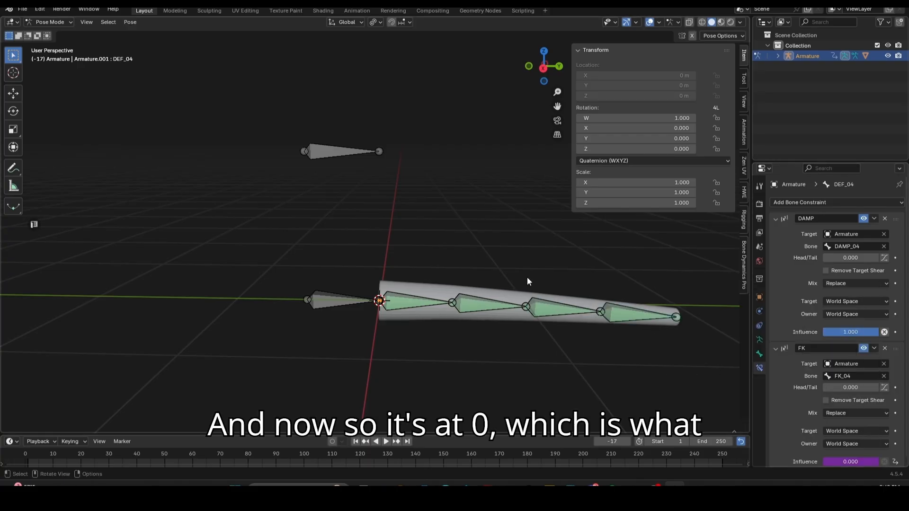
- Check the Damp-FK_Switch value on the PROPERTIES bone, test-rotate the Root bone, and cancel the rotation
{"action": "left_click", "coordinate": [349, 151]}
{"action": "left_click", "coordinate": [351, 280]}
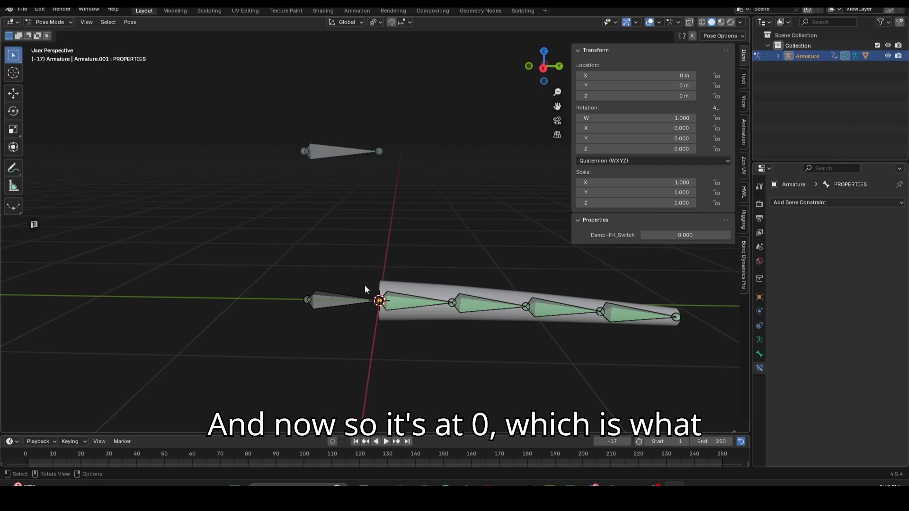
{"action": "left_click", "coordinate": [342, 301]}
{"action": "key", "text": "r"}
{"action": "right_click", "coordinate": [513, 276]}
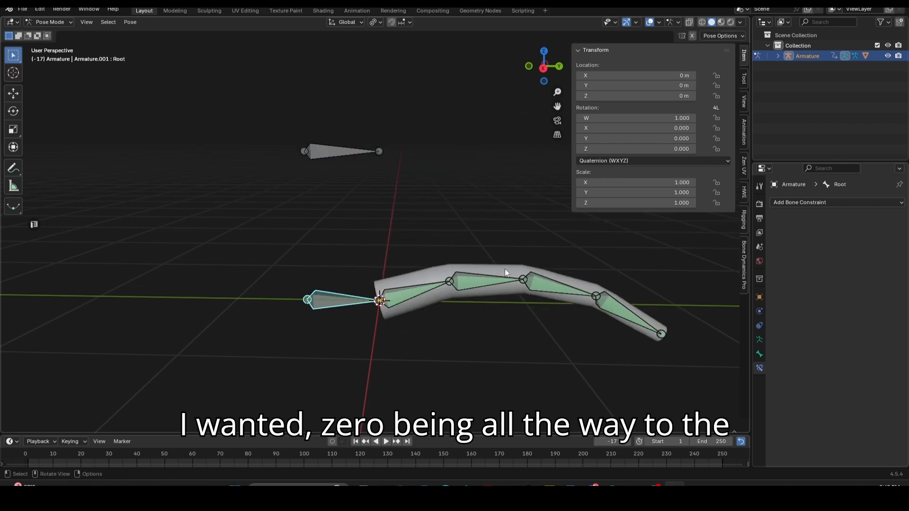
- Set Damp-FK_Switch on the PROPERTIES bone to 1 and test-transform the Root and DEF_01 bones
{"action": "left_click", "coordinate": [339, 155]}
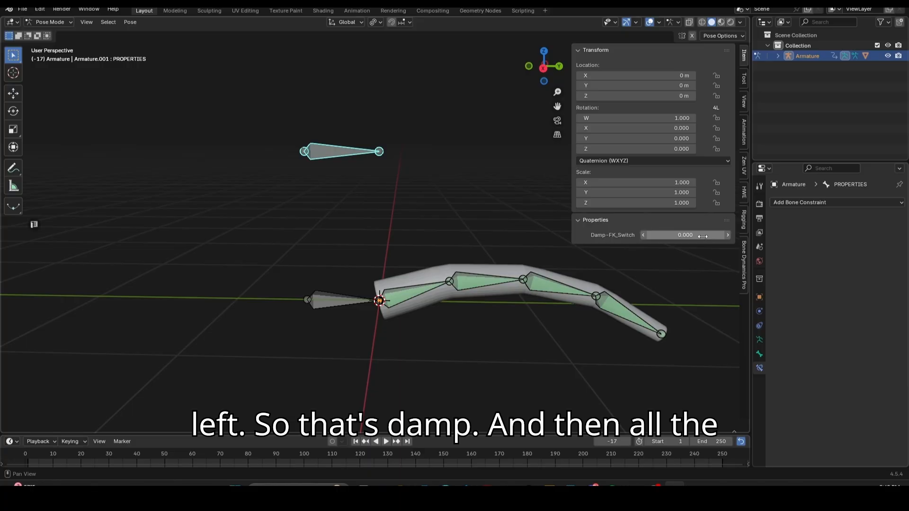
{"action": "left_click_drag", "start_coordinate": [672, 235], "coordinate": [724, 235]}
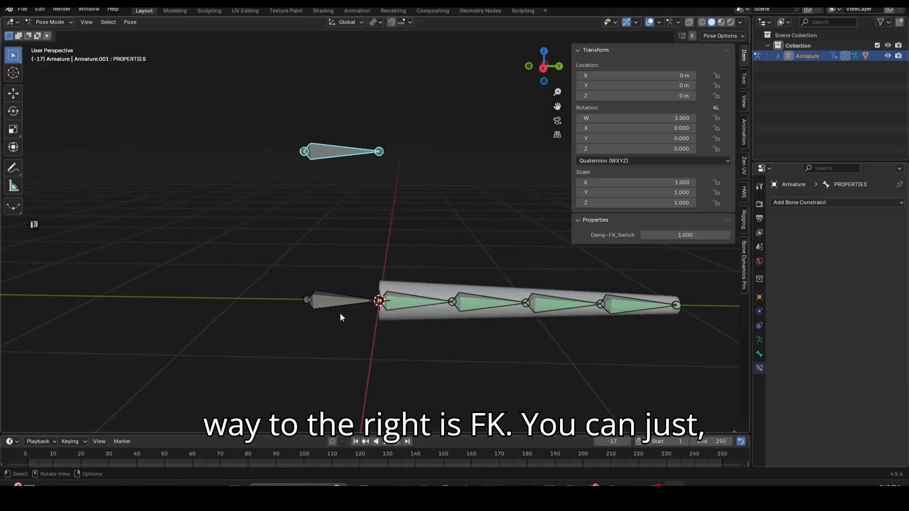
{"action": "left_click", "coordinate": [314, 305]}
{"action": "key", "text": "g"}
{"action": "key", "text": "Escape"}
{"action": "left_click", "coordinate": [424, 305]}
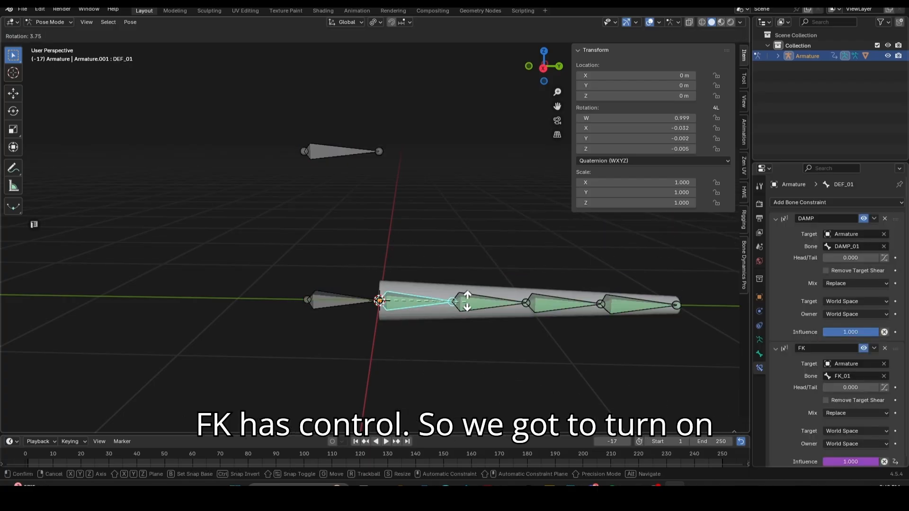
- Show the FK bone collection and hide the DEF bone collection
{"action": "left_click", "coordinate": [760, 340]}
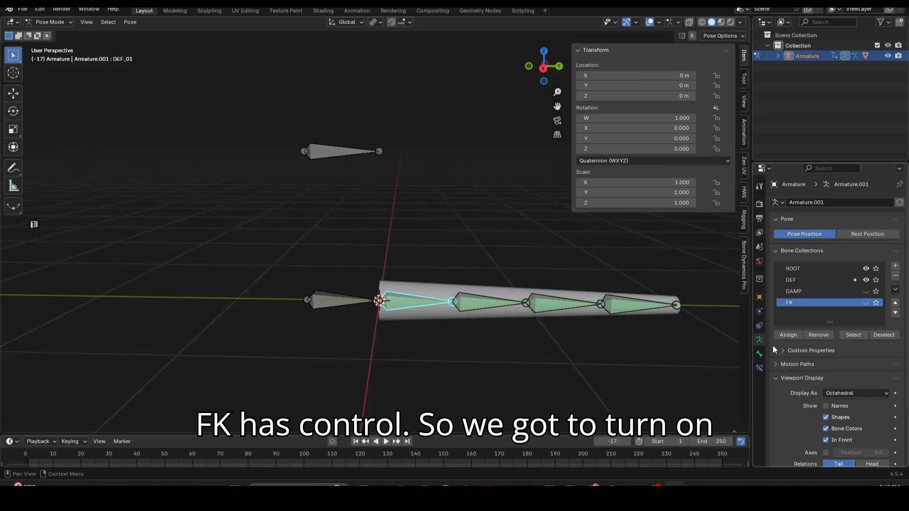
{"action": "left_click", "coordinate": [866, 302]}
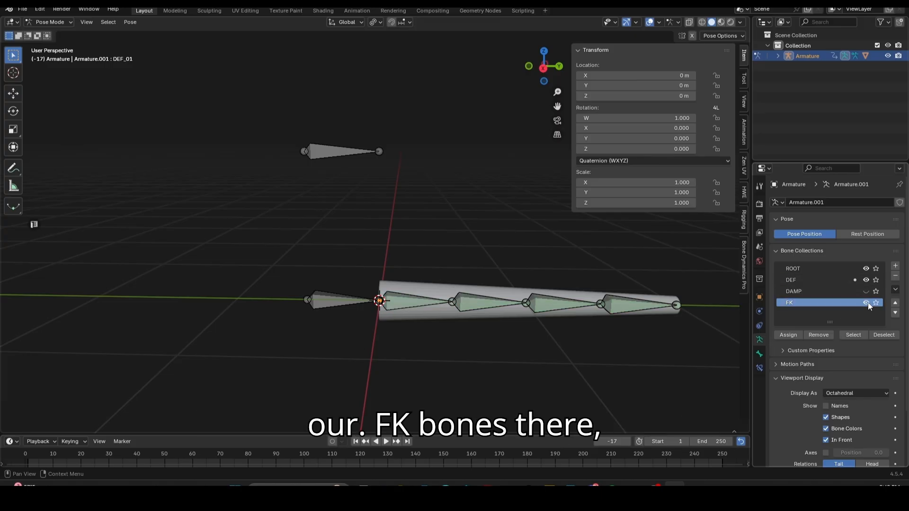
{"action": "left_click", "coordinate": [865, 279]}
- Test-rotate the FK_01 and FK_02 bones, cancel both rotations, and reselect the PROPERTIES bone
{"action": "left_click", "coordinate": [402, 307]}
{"action": "key", "text": "r"}
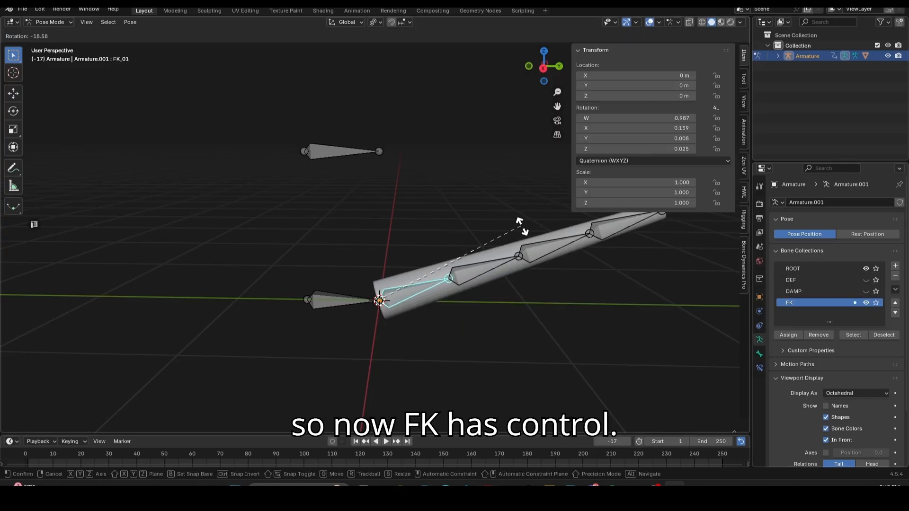
{"action": "key", "text": "Escape"}
{"action": "left_click", "coordinate": [491, 295]}
{"action": "key", "text": "r"}
{"action": "key", "text": "Escape"}
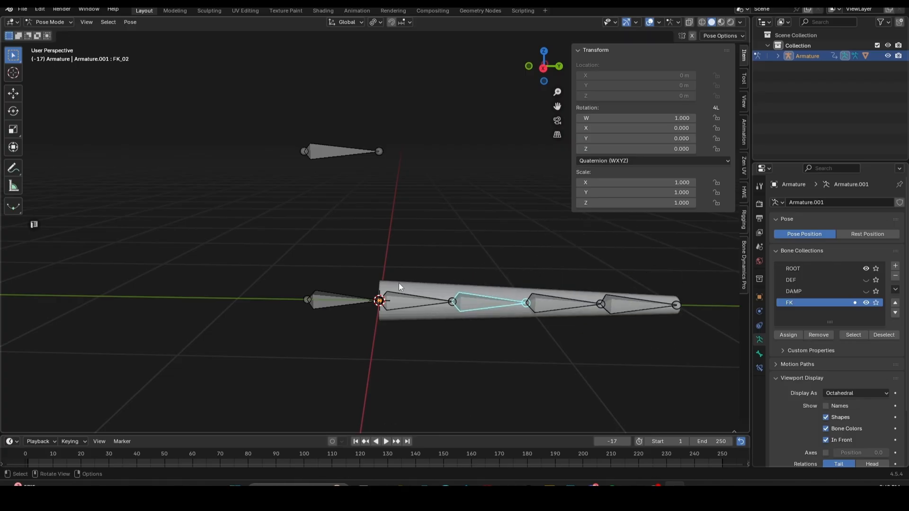
{"action": "left_click", "coordinate": [334, 157]}
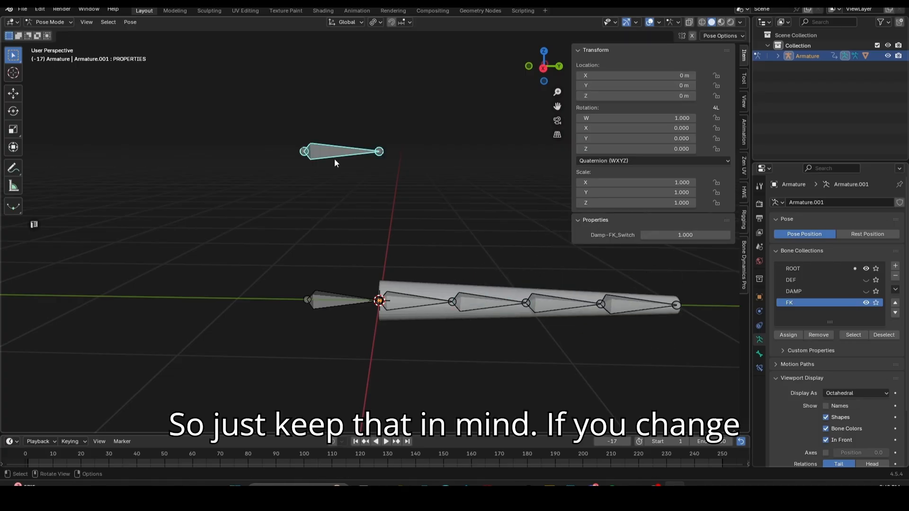